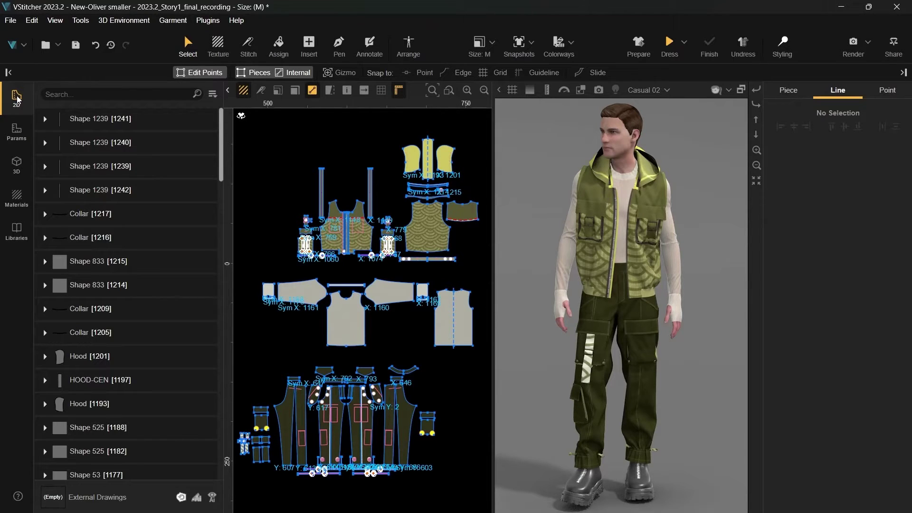
Look through the garment's stitch parameters, the avatars, the materials in use and the material libraries.
left_click(17, 133)
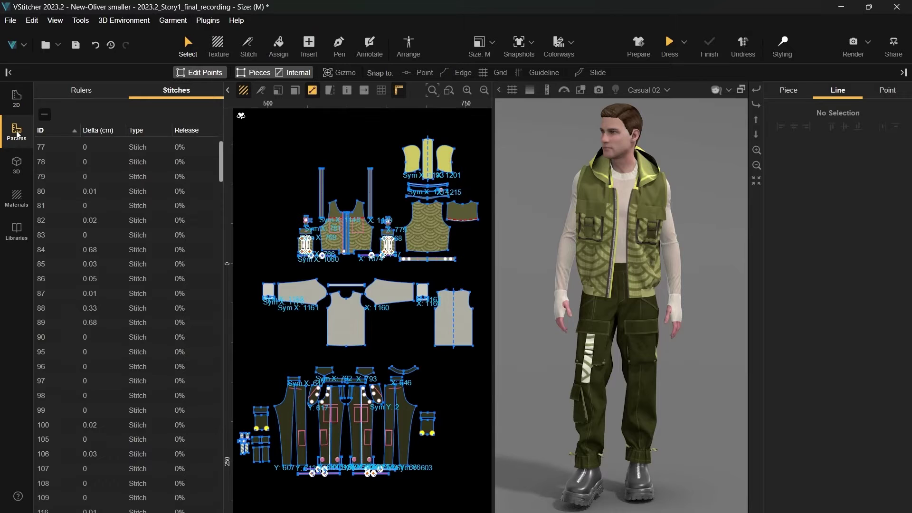
left_click(17, 163)
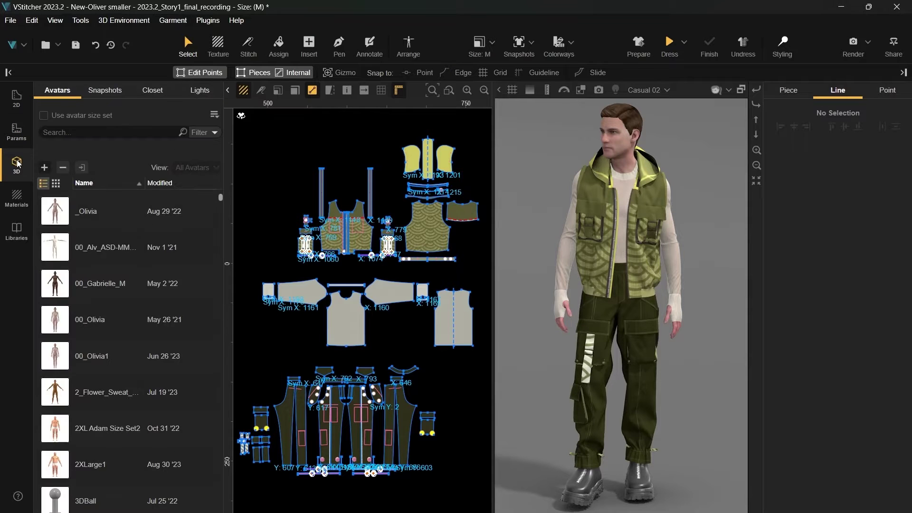
left_click(16, 197)
left_click(17, 230)
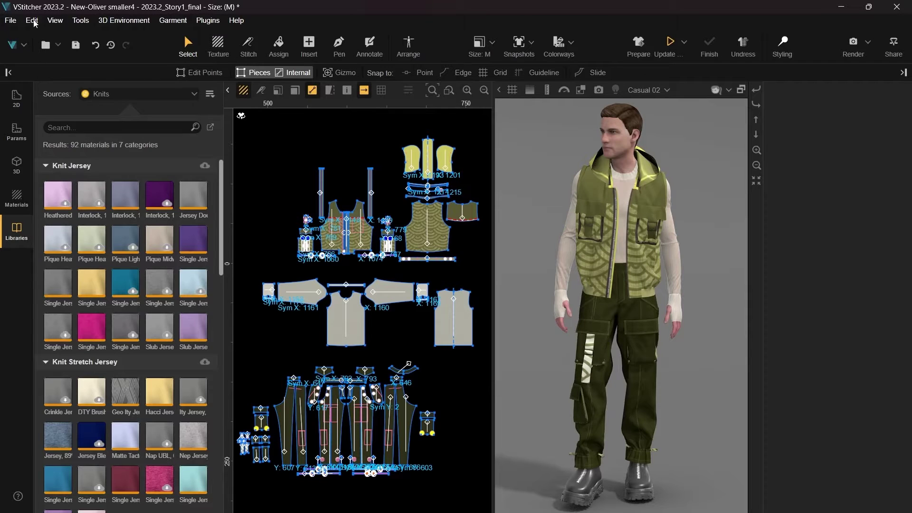
Review the local V-Ray processing options in the rendering preferences, leaving GPU - CUDA selected.
left_click(32, 21)
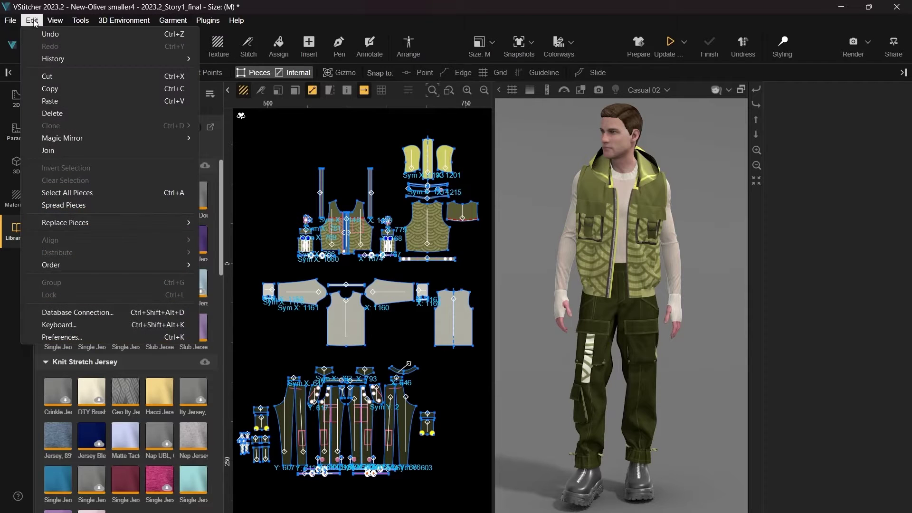
left_click(73, 336)
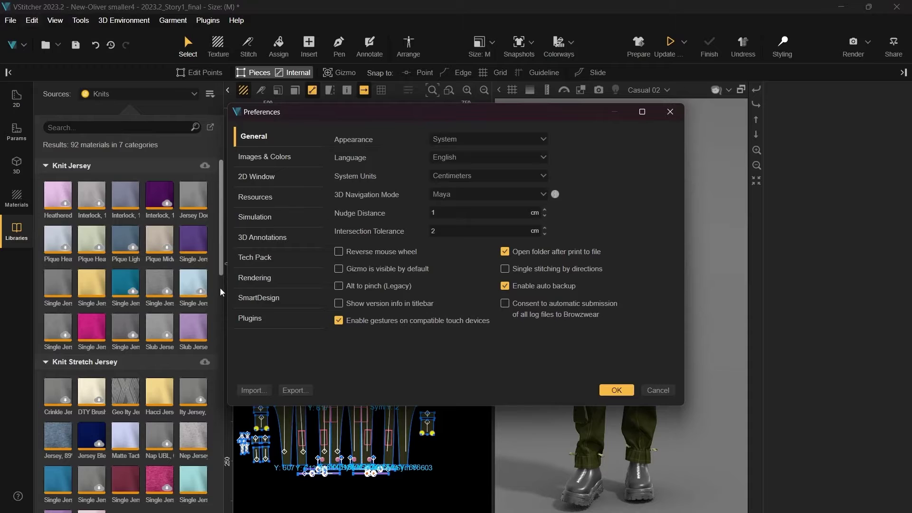
left_click(254, 280)
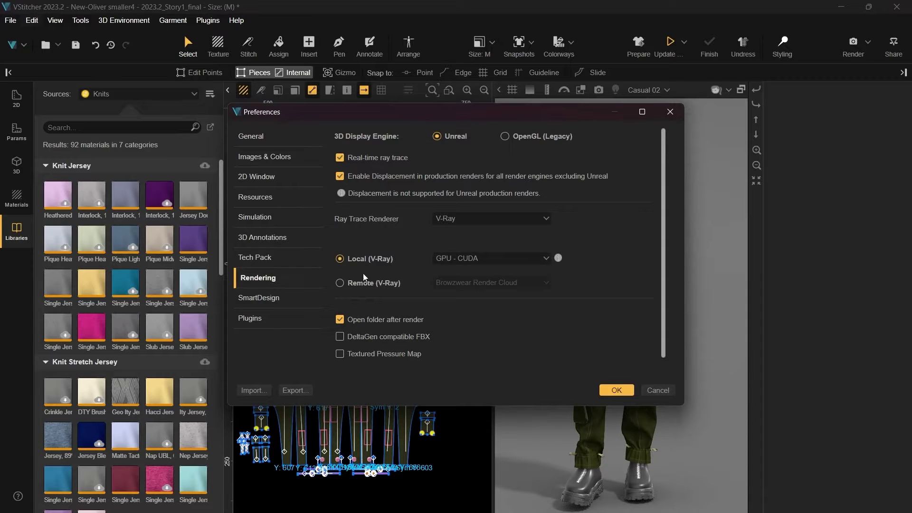
left_click(544, 260)
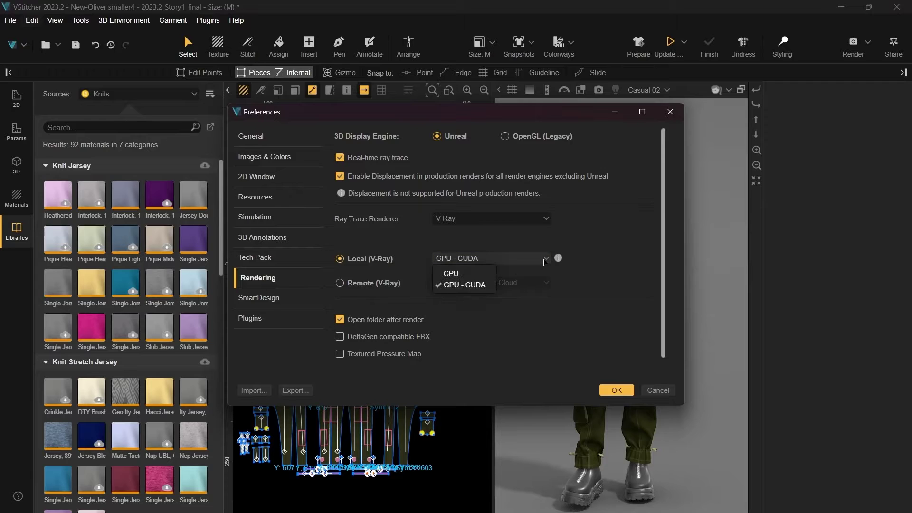
left_click(586, 297)
left_click(616, 390)
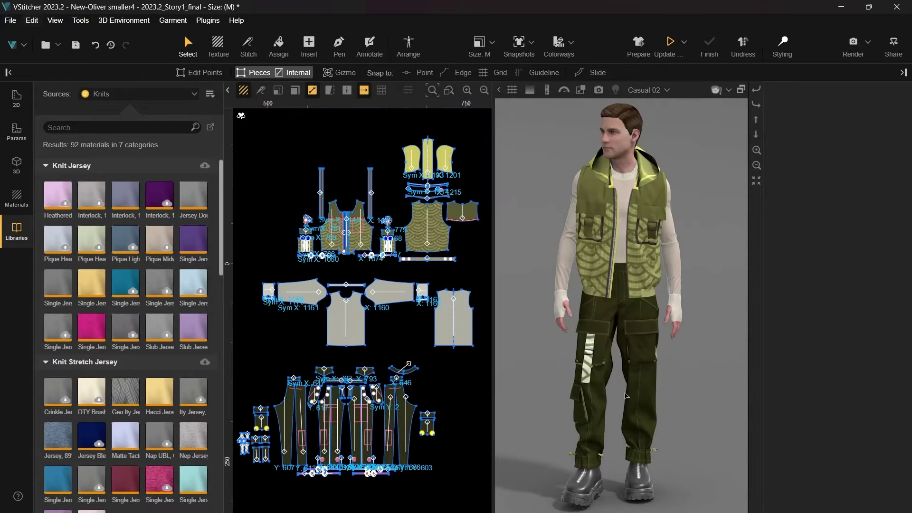
left_click(599, 90)
Search the Woven material library for "twill" and add the Twill Lightweight fabric to the garment.
left_click(127, 95)
left_click(125, 144)
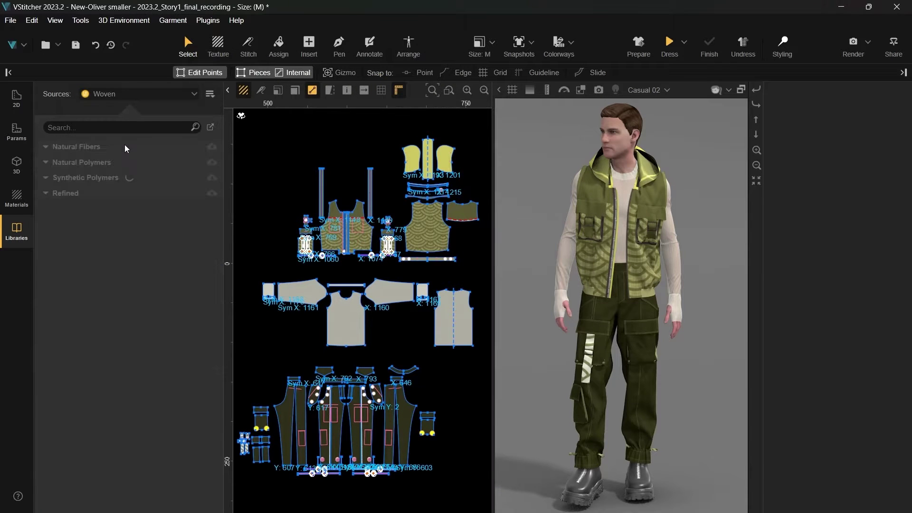
left_click(128, 125)
type("twill")
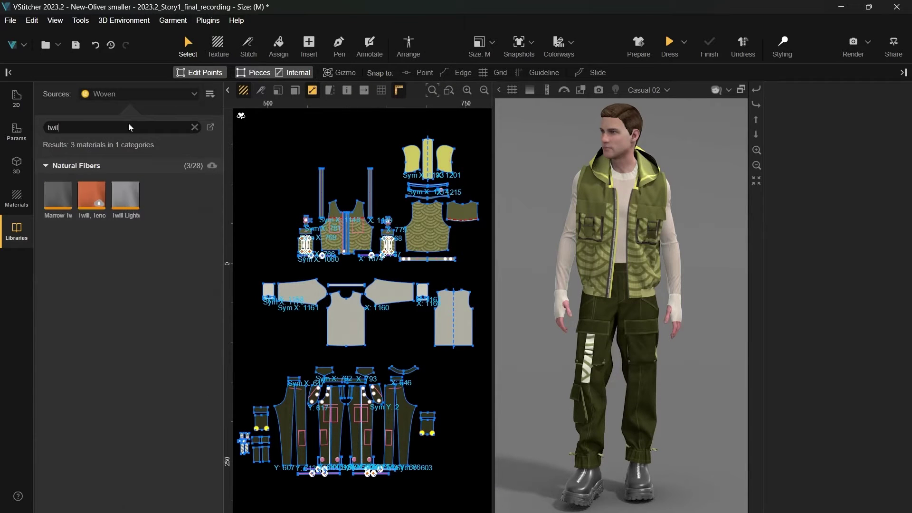
mouse_move(119, 198)
left_click(116, 182)
Assign the Twill Lightweight fabric to the main pocket pieces on both sides of the vest front.
left_click(17, 197)
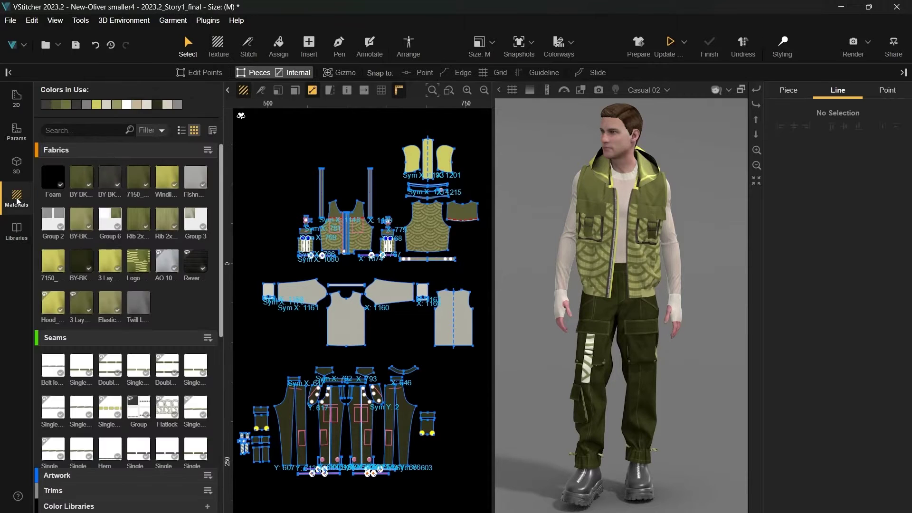
left_click(138, 304)
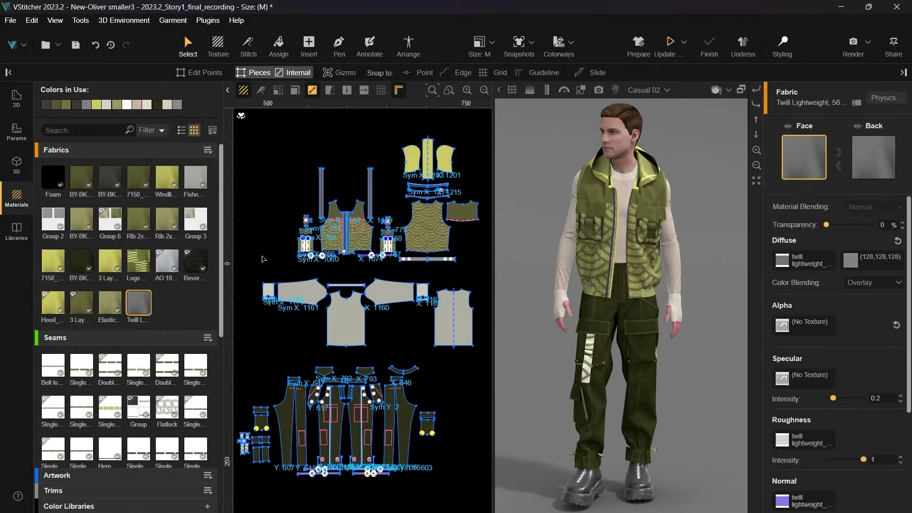
scroll(291, 251, "up", 3)
key("a")
left_click(315, 245)
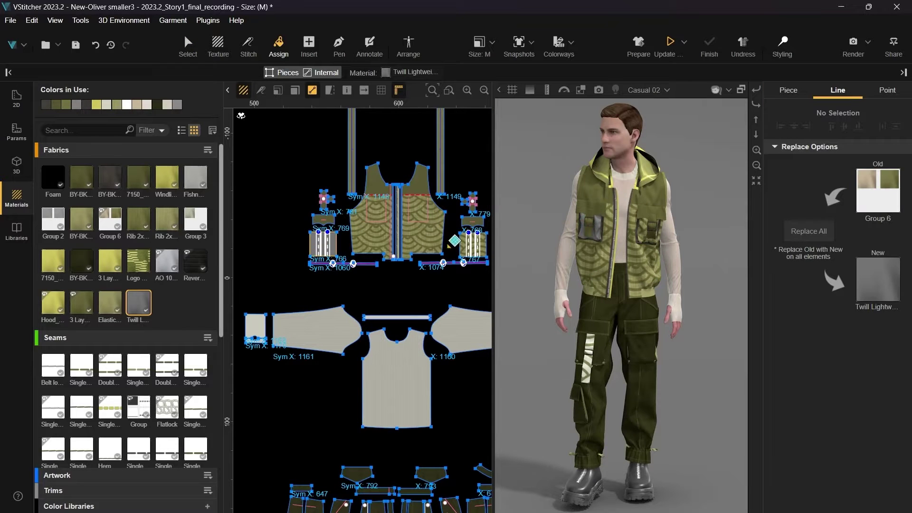
left_click(463, 247)
left_click(643, 230)
key("Escape")
Set the stitch construction of the vest pocket piece's side edge to Directional Seam.
scroll(342, 244, "up", 5)
middle_click_drag(342, 247, 466, 312)
scroll(429, 307, "up", 3)
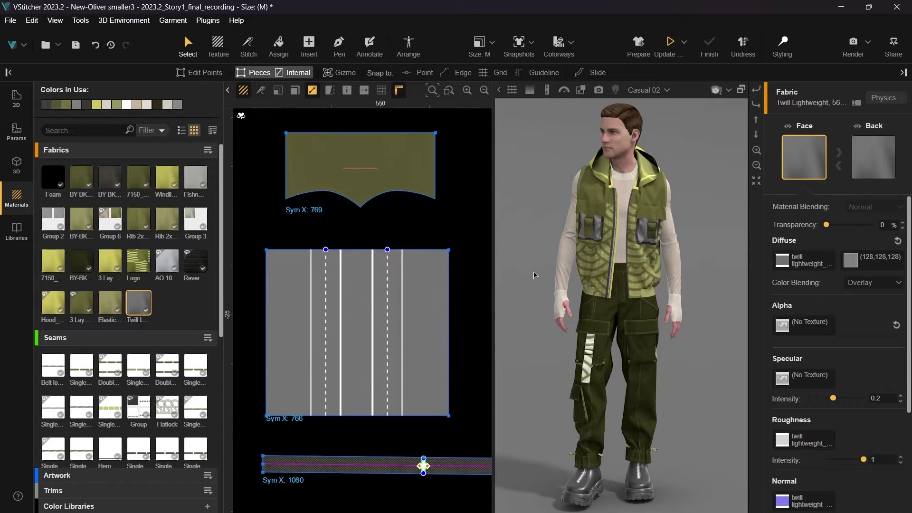
scroll(587, 204, "up", 10)
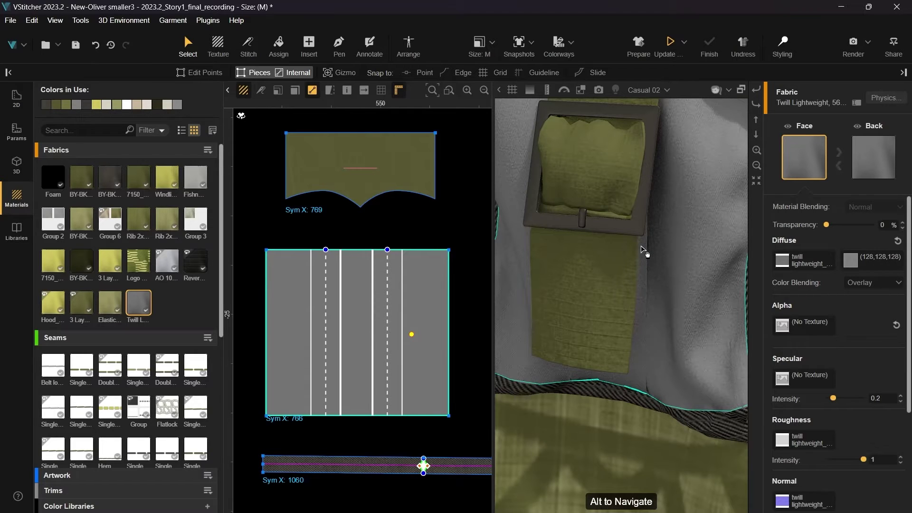
middle_click_drag(644, 251, 572, 300)
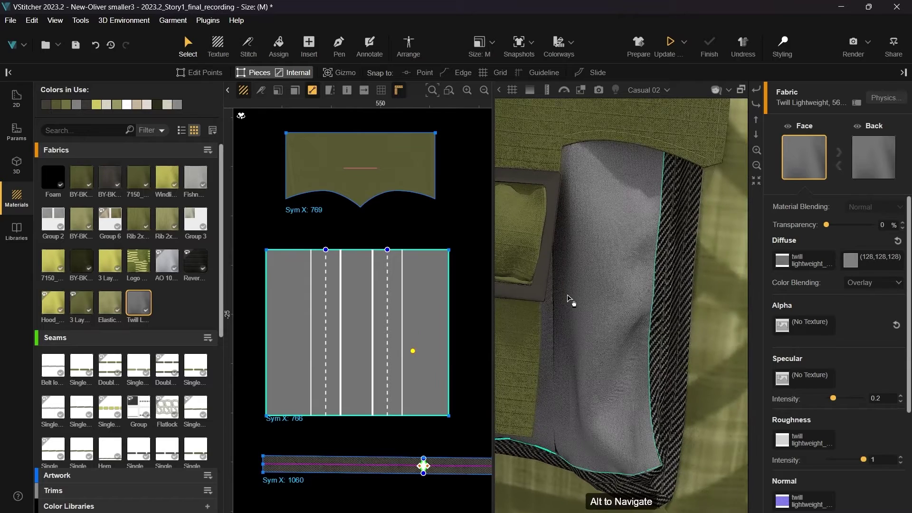
scroll(570, 299, "down", 3)
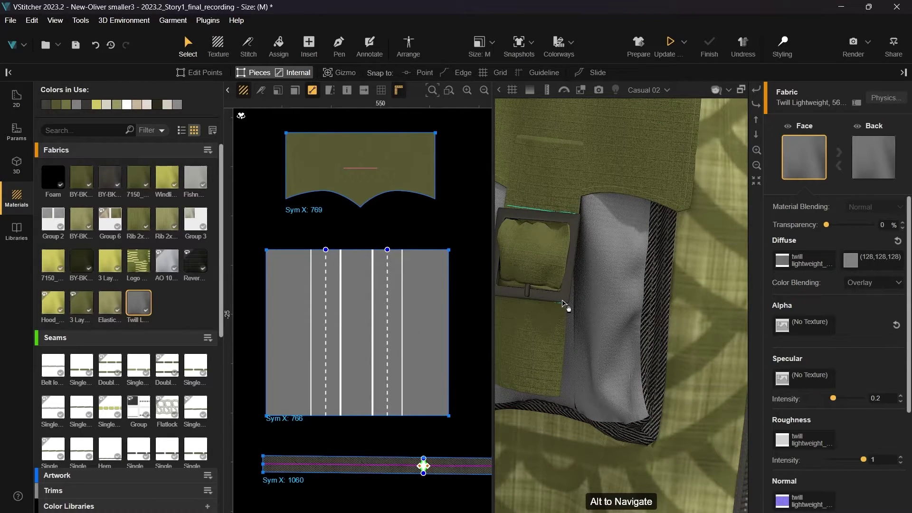
left_click(449, 326)
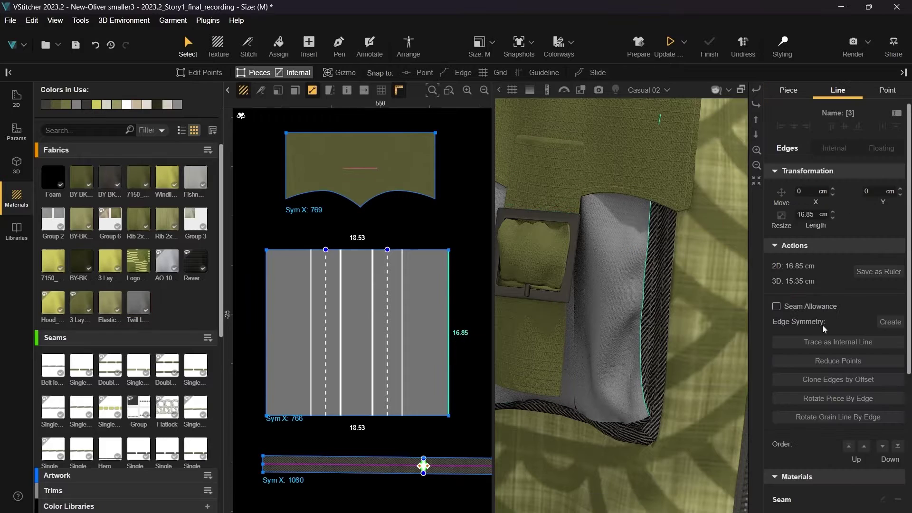
scroll(822, 325, "down", 3)
scroll(822, 325, "down", 3)
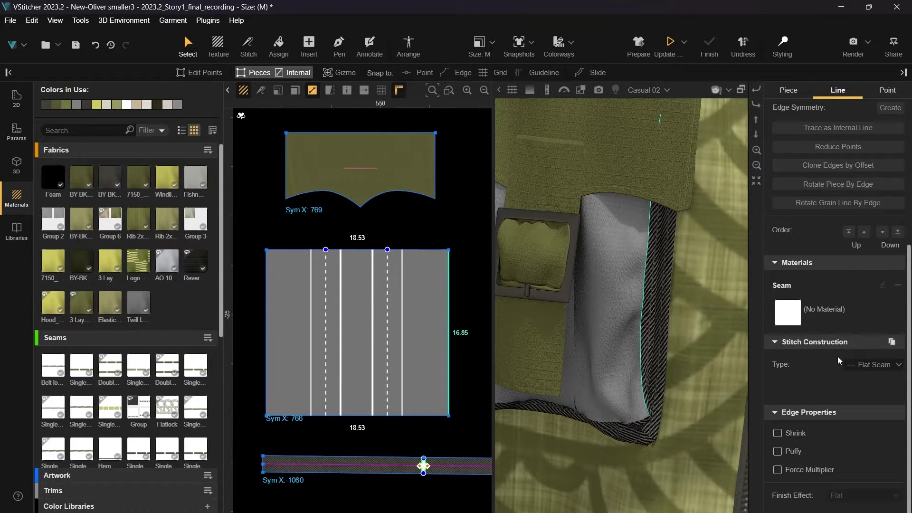
left_click(856, 366)
left_click(824, 388)
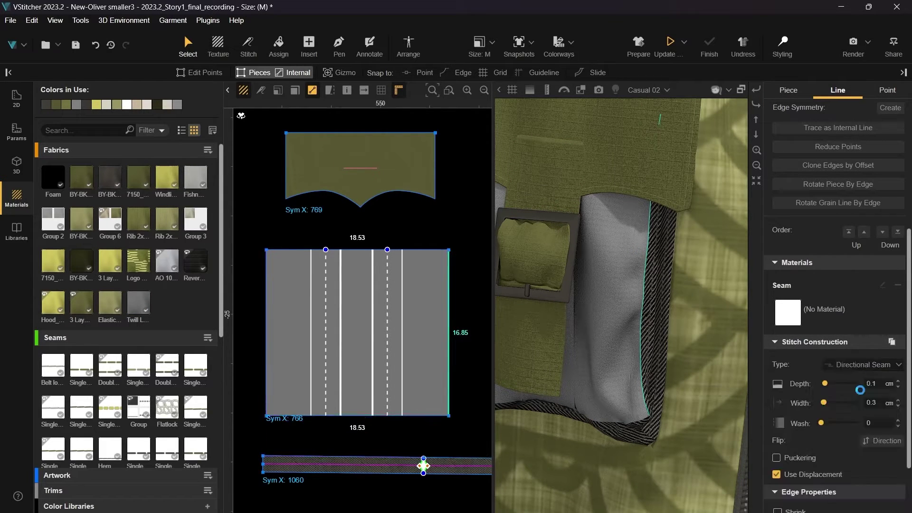
scroll(859, 394, "down", 1)
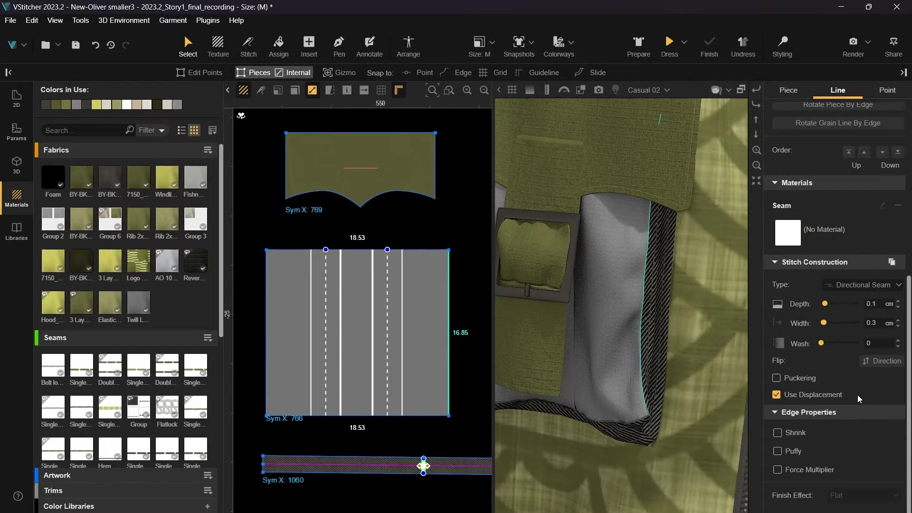
Enable puckering on the pocket edge's seam, with a puckering width of 2.03 cm and a wash of 1.
left_click(776, 378)
left_click_drag(822, 413, 825, 414)
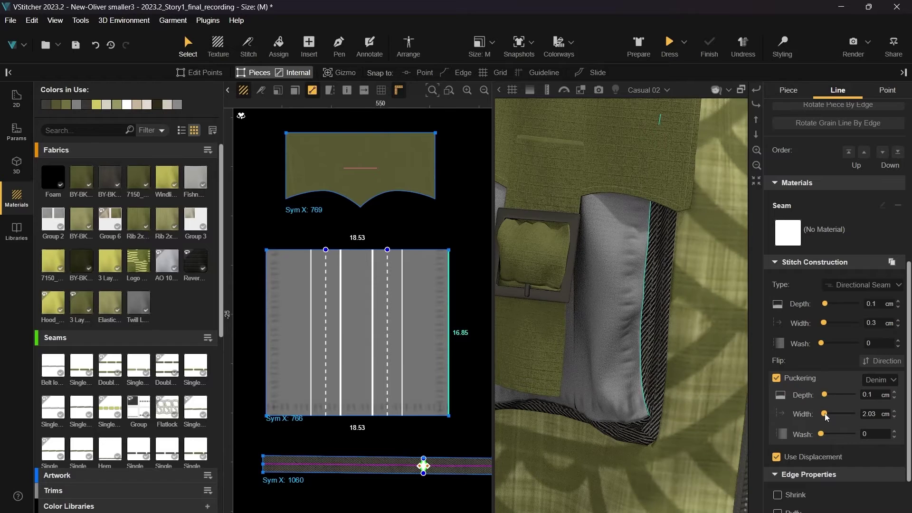
left_click_drag(821, 435, 857, 441)
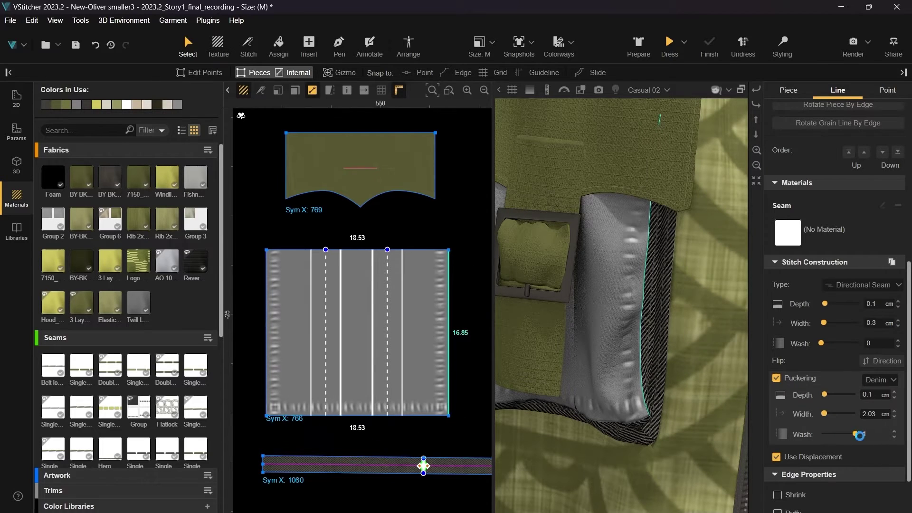
Try the Puffy puckering type on the pocket seam, and settle on the Cotton type.
left_click(893, 380)
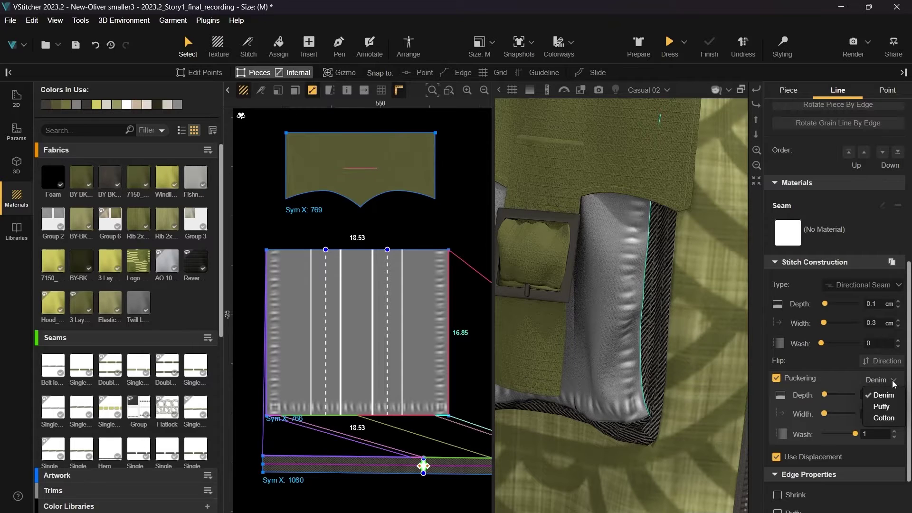
left_click(882, 406)
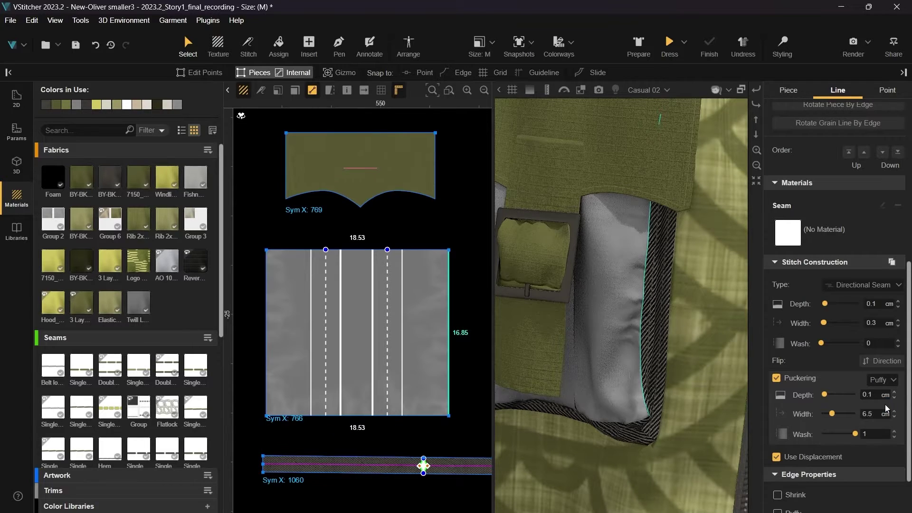
left_click(895, 381)
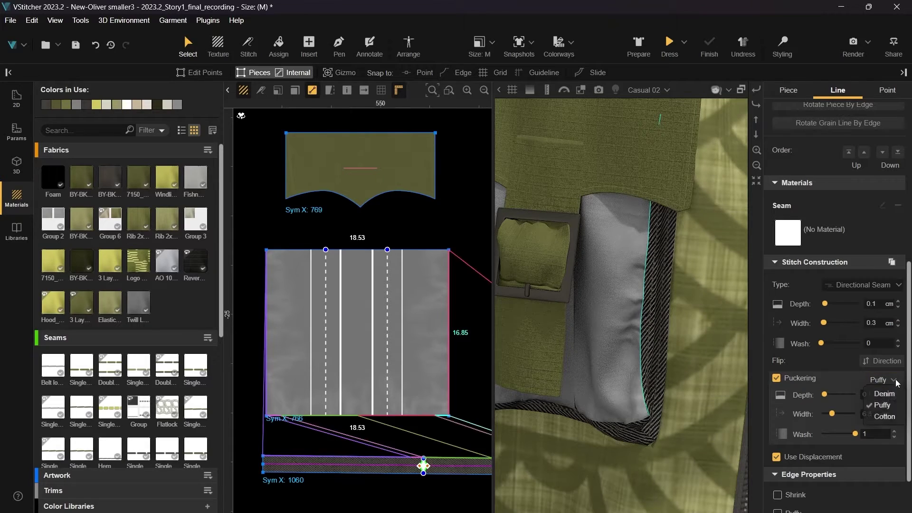
left_click(891, 418)
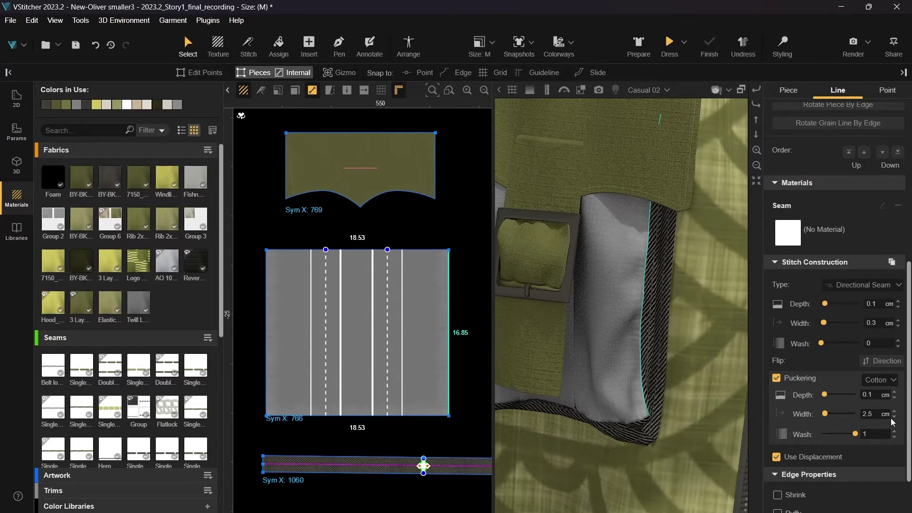
Set the puckering depth to 1 cm and the seam's wash to 0.3, and toggle displacement off and back on to compare.
left_click_drag(826, 395, 856, 395)
left_click(882, 344)
type("0.3")
key("Return")
left_click(776, 457)
left_click(776, 456)
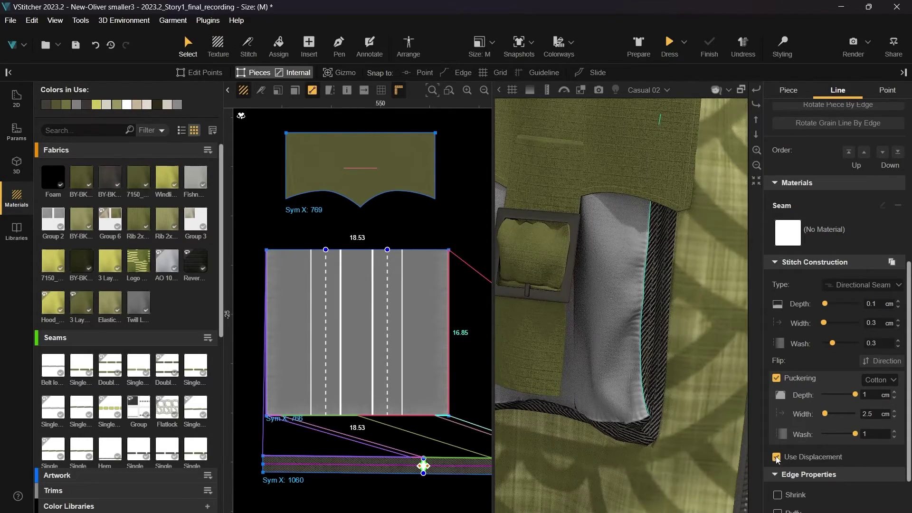
Copy the pocket seam's stitch construction settings and paste them onto the side and scalloped lower edges of the pocket flap.
left_click(891, 262)
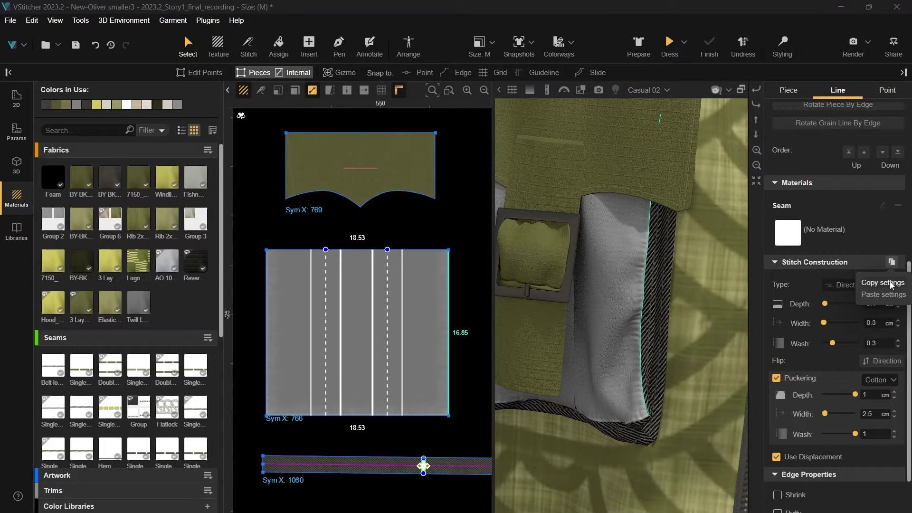
left_click(891, 284)
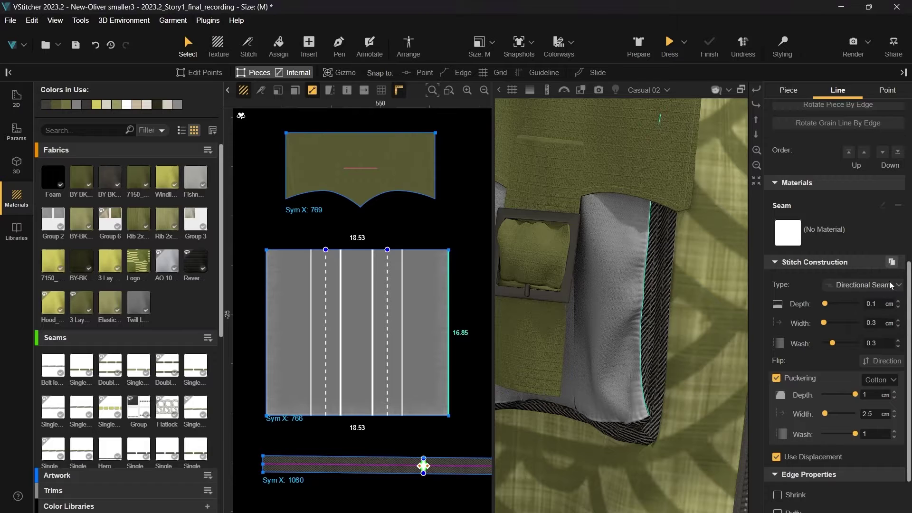
left_click(436, 182)
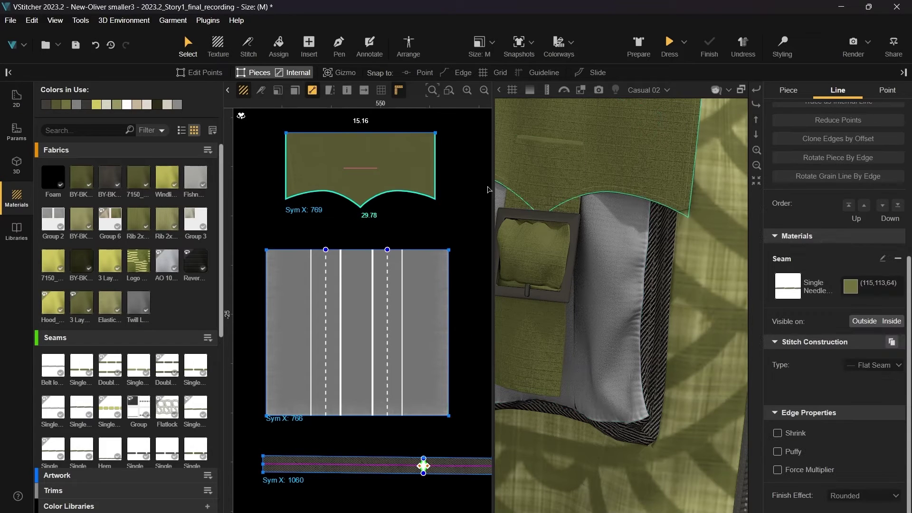
left_click(891, 342)
left_click(892, 388)
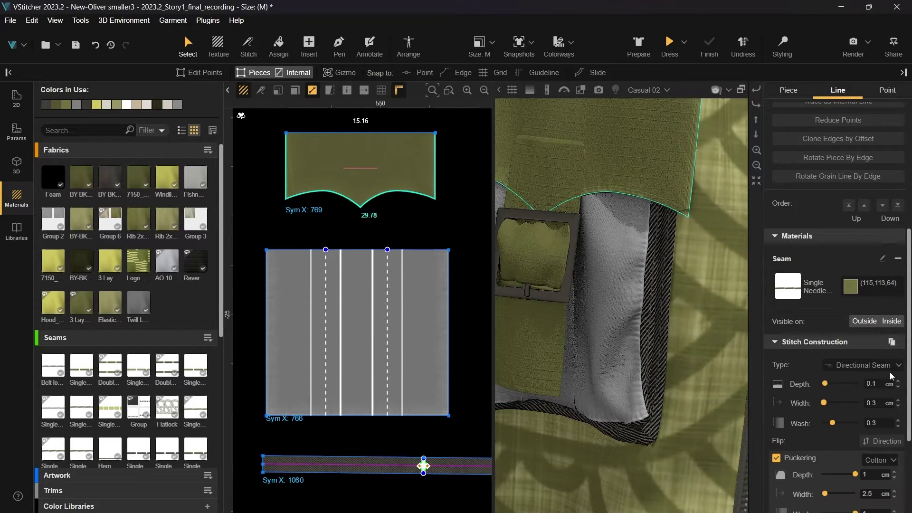
scroll(891, 375, "down", 3)
Paste the copied stitch construction settings onto the side and bottom edges of the pocket's buckle strap.
left_click(569, 366)
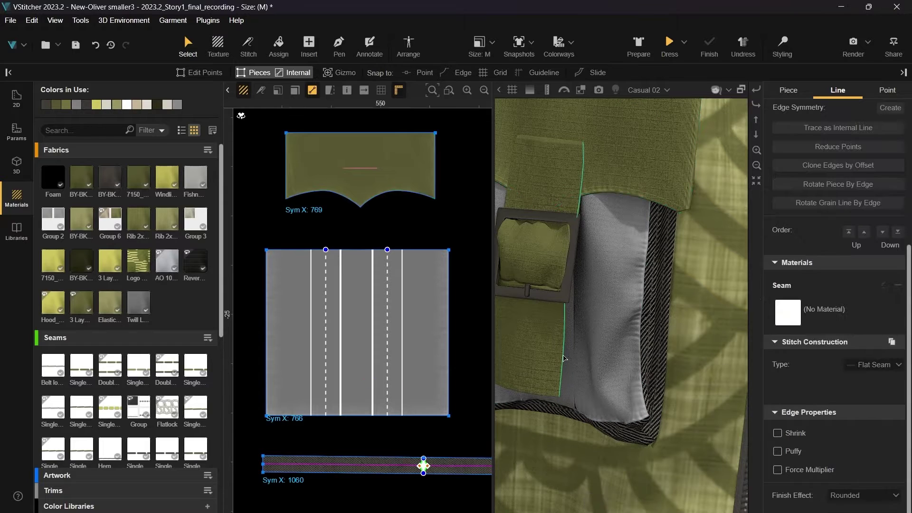
left_click(891, 342)
left_click(889, 375)
left_click_drag(611, 372, 674, 382, "alt")
left_click(567, 380)
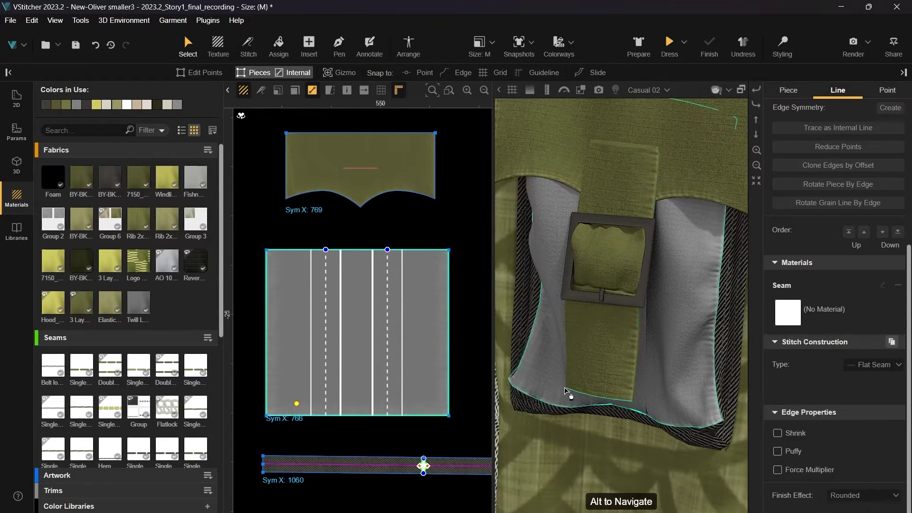
left_click(892, 342)
left_click(887, 374)
scroll(843, 378, "down", 3)
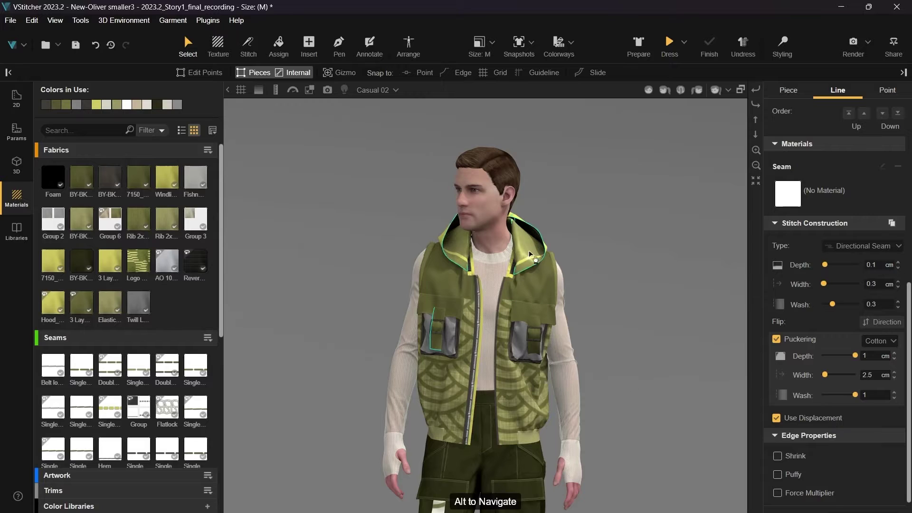
Edit the avatar to remove its hair, and save the avatar change.
right_click(489, 204)
left_click(490, 175)
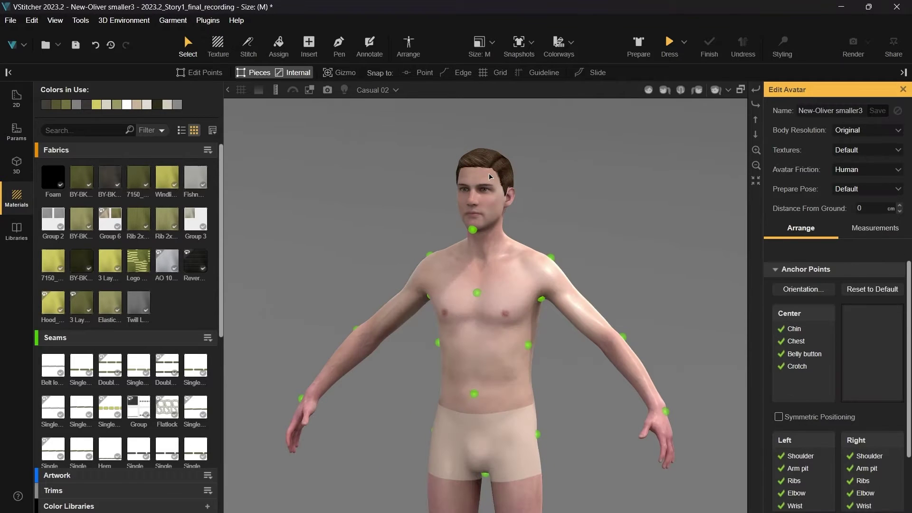
left_click(868, 229)
scroll(872, 304, "down", 15)
left_click(779, 479)
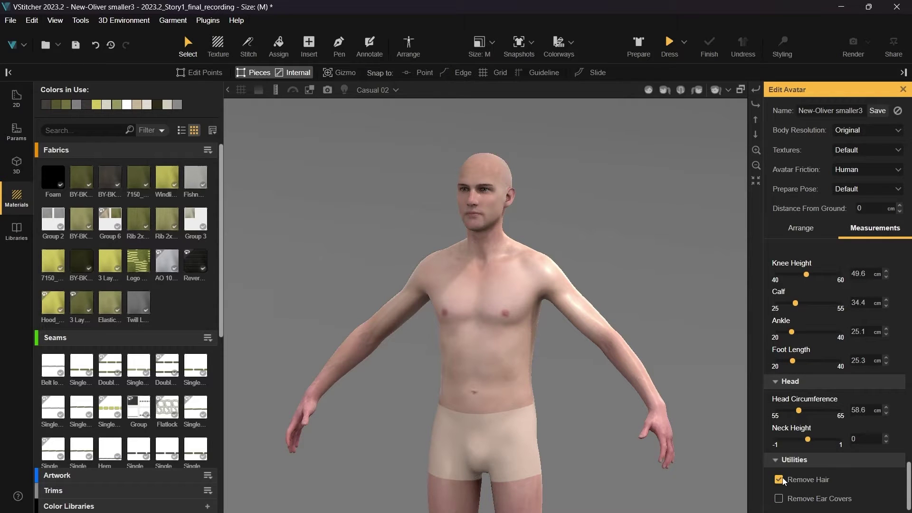
left_click(884, 111)
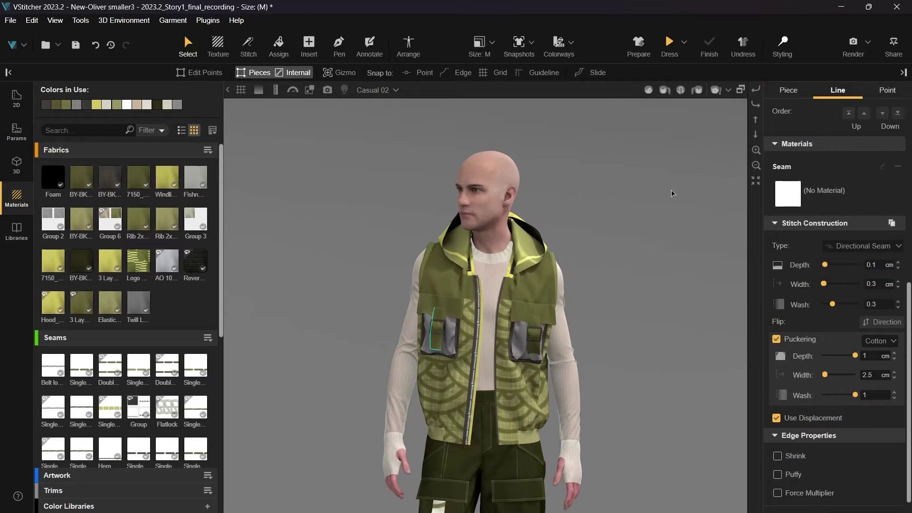
Pull the vest's hood up over the avatar's head with Pinch 3D styling at a 3 cm radius, and finish the simulation.
left_click_drag(663, 204, 537, 228)
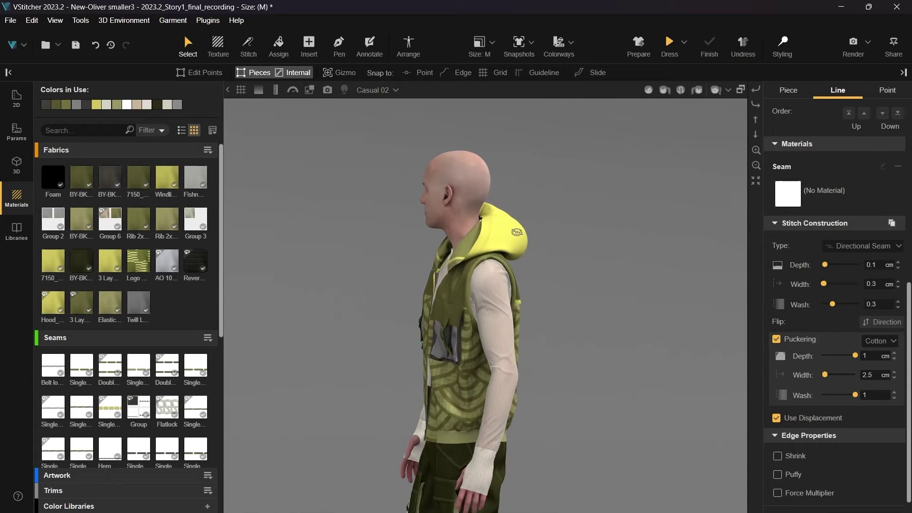
left_click(783, 46)
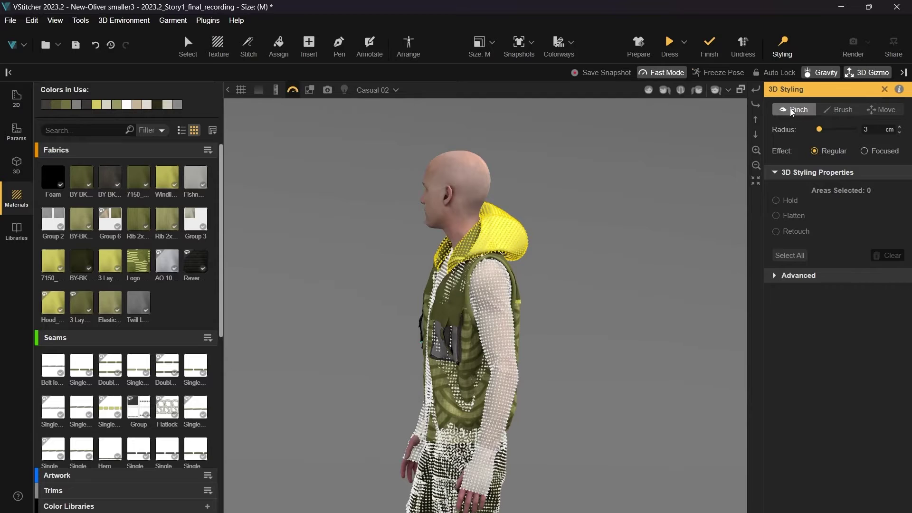
left_click_drag(475, 220, 438, 118)
left_click_drag(399, 145, 697, 158)
left_click_drag(430, 214, 413, 213)
left_click_drag(587, 214, 324, 210)
left_click_drag(477, 189, 452, 215)
mouse_move(389, 224)
left_mouse_down()
mouse_move(602, 229)
mouse_move(375, 217)
left_mouse_up()
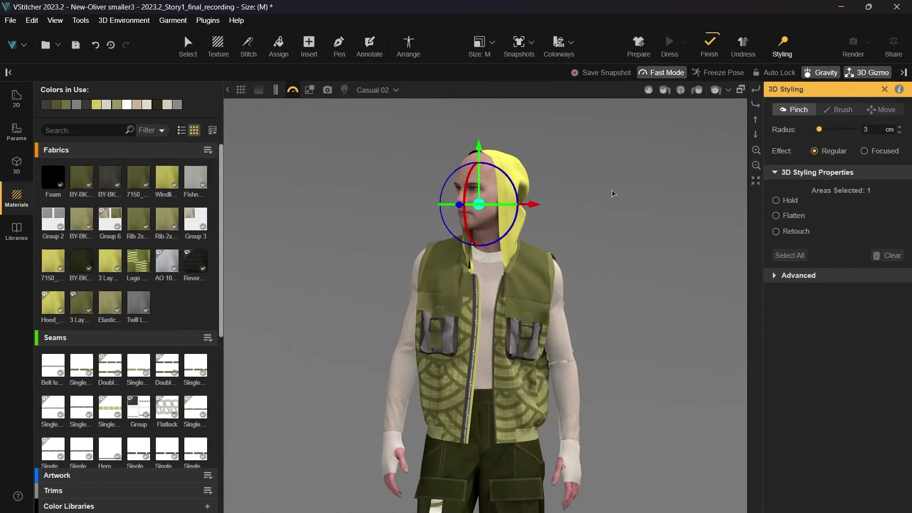
left_click(711, 44)
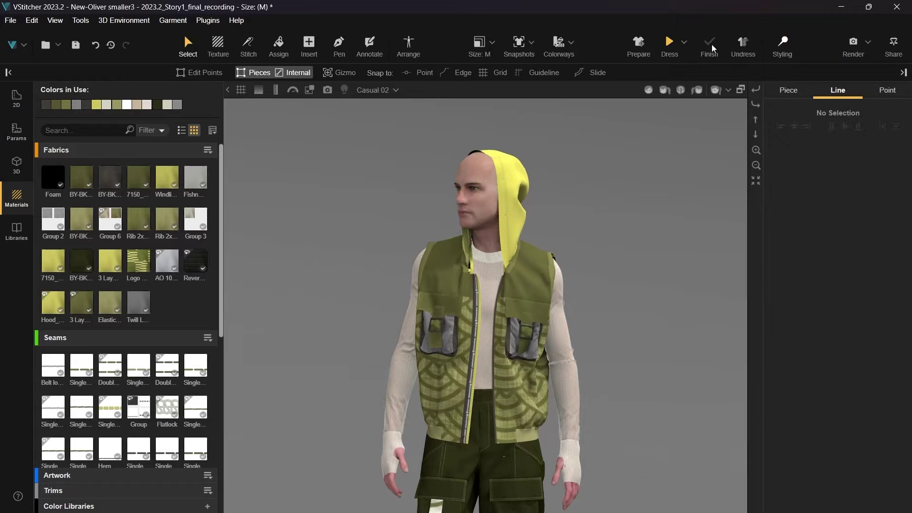
Save a snapshot of the dressed avatar named "Hood Up Oliver".
left_click(17, 164)
left_click(77, 116)
type("Hood Up Oliver")
left_click(508, 279)
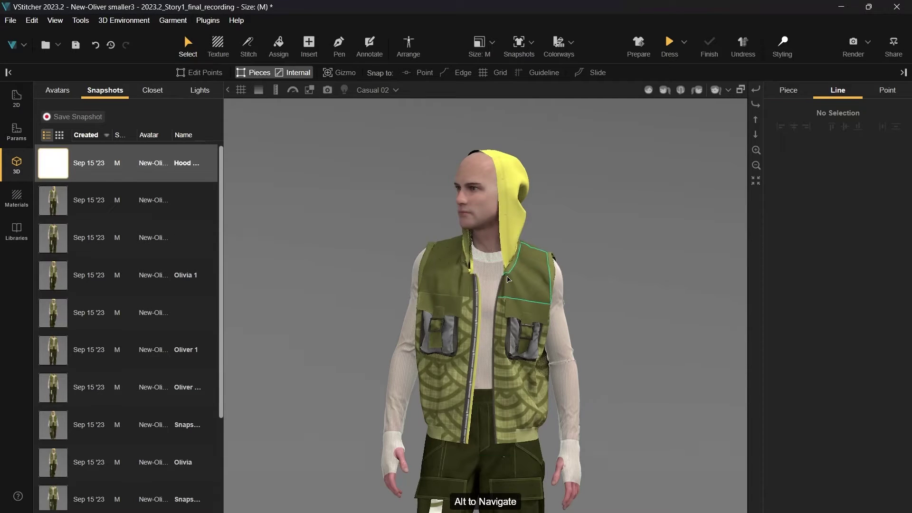
Recolor the vest pocket's twill fabric from grey to the olive green RGB (115,113,64).
left_click(454, 333)
left_click(850, 494)
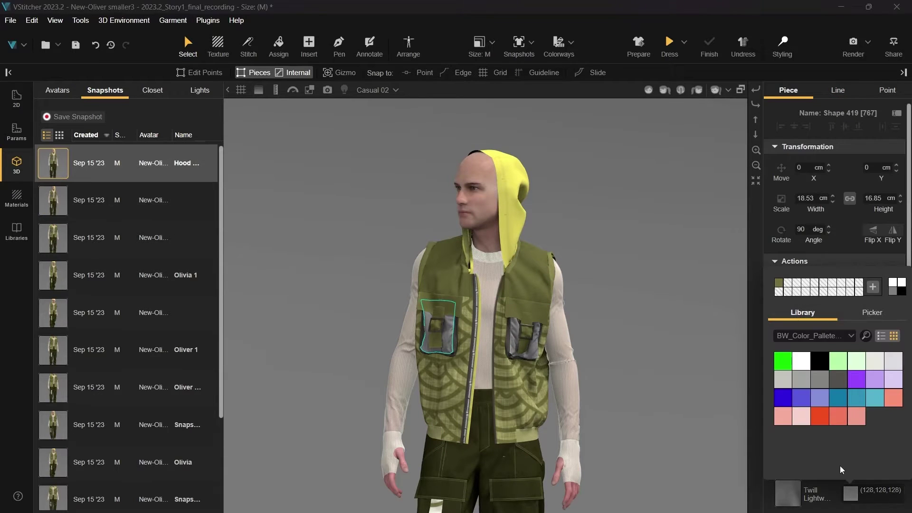
left_click(779, 285)
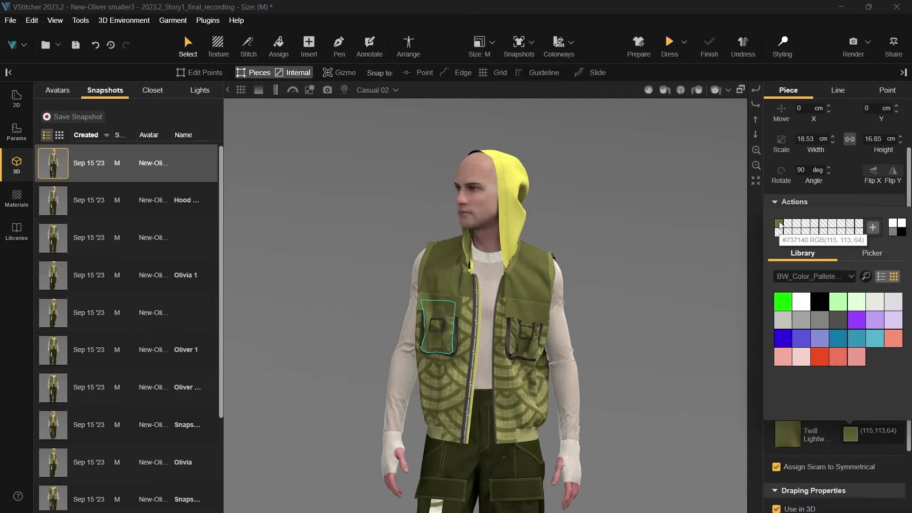
left_click(729, 234)
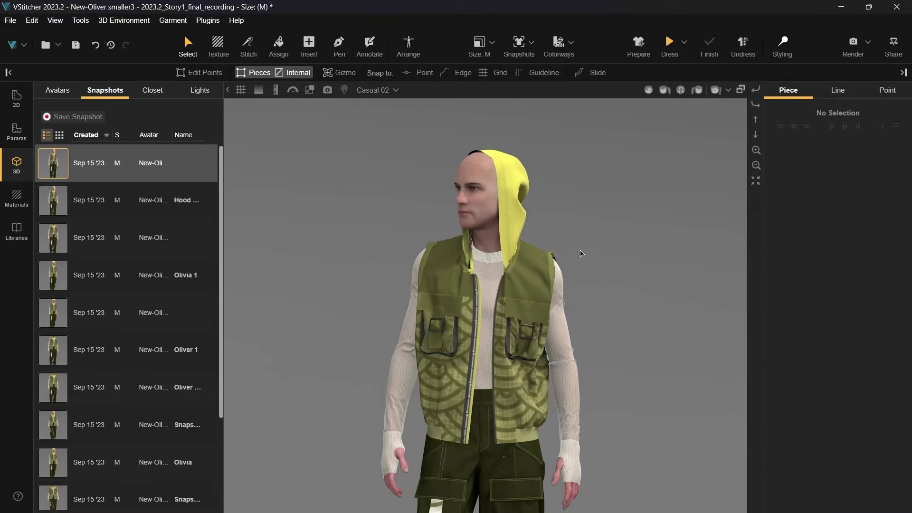
Unlink the HDRI light from the camera, and inspect how it falls on the full outfit and the pocket's fabric and seams.
left_click(200, 92)
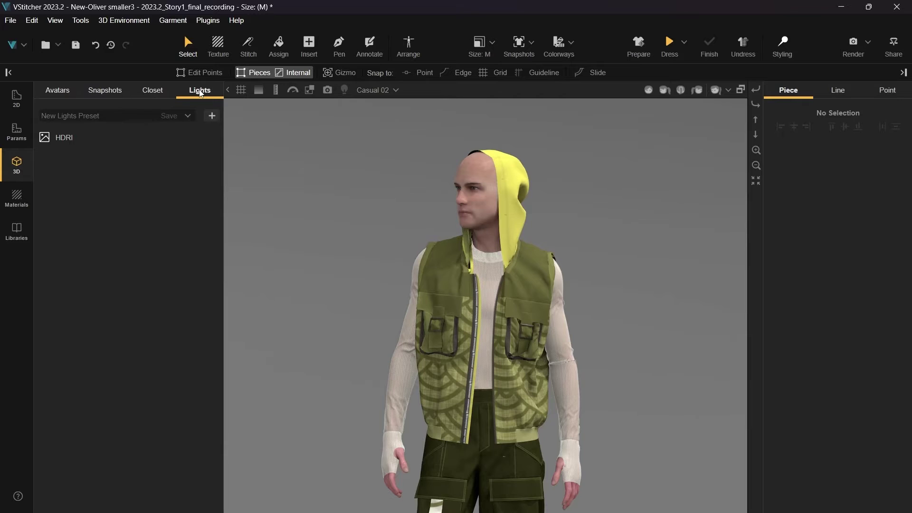
left_click(139, 139)
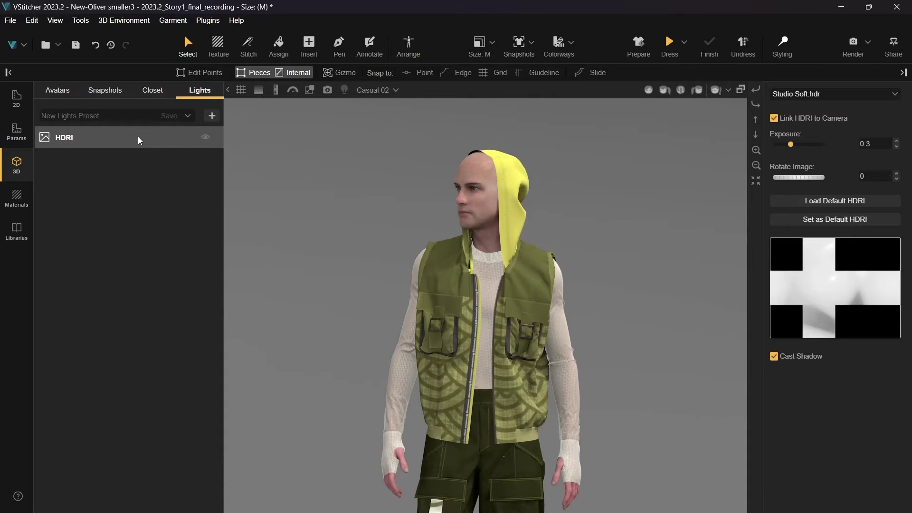
scroll(615, 252, "down", 2)
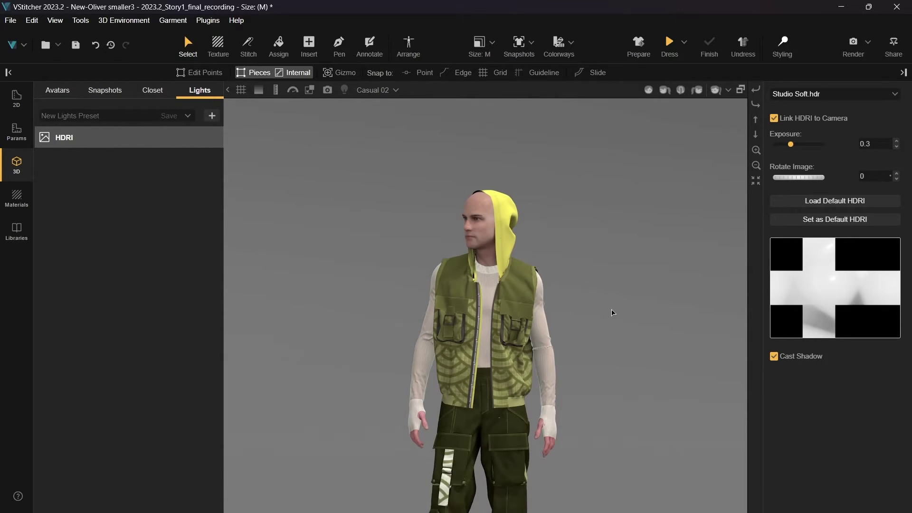
middle_click_drag(611, 315, 612, 240)
scroll(613, 244, "down", 2)
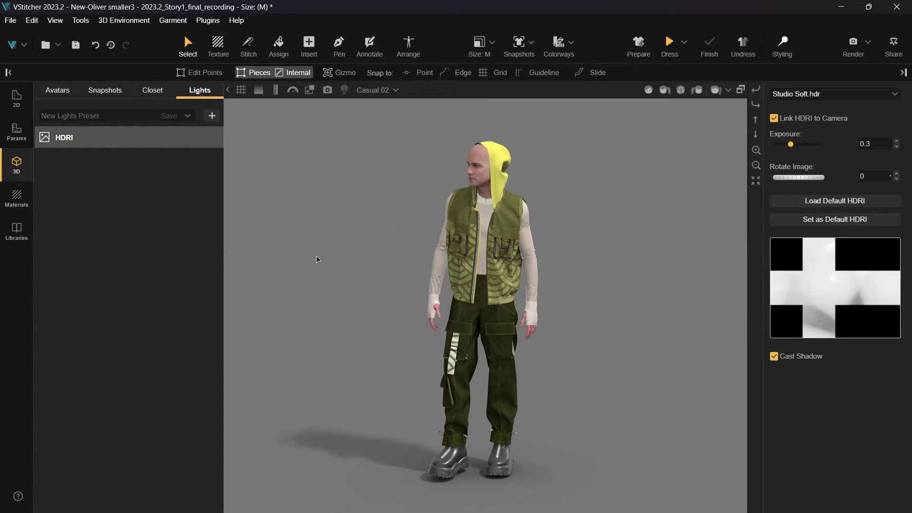
left_click(774, 118)
right_click_drag(650, 285, 536, 334)
scroll(536, 334, "up", 15)
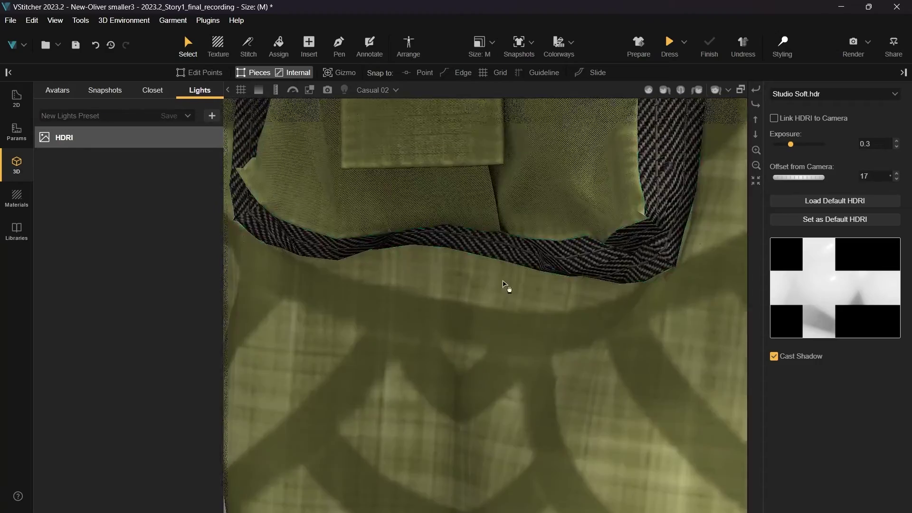
middle_click_drag(502, 280, 479, 492)
mouse_move(670, 356)
right_mouse_down()
mouse_move(656, 369)
mouse_move(653, 392)
mouse_move(660, 361)
right_mouse_up()
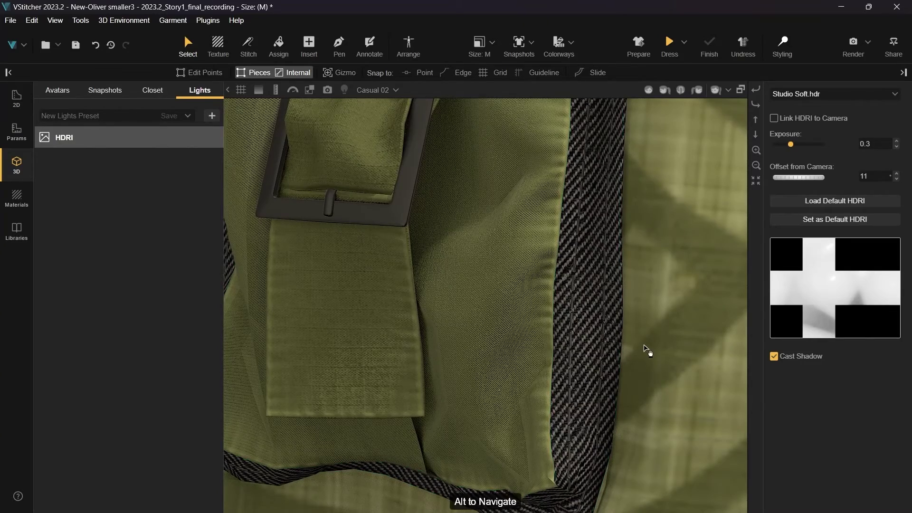
scroll(646, 350, "down", 2)
scroll(646, 350, "down", 6)
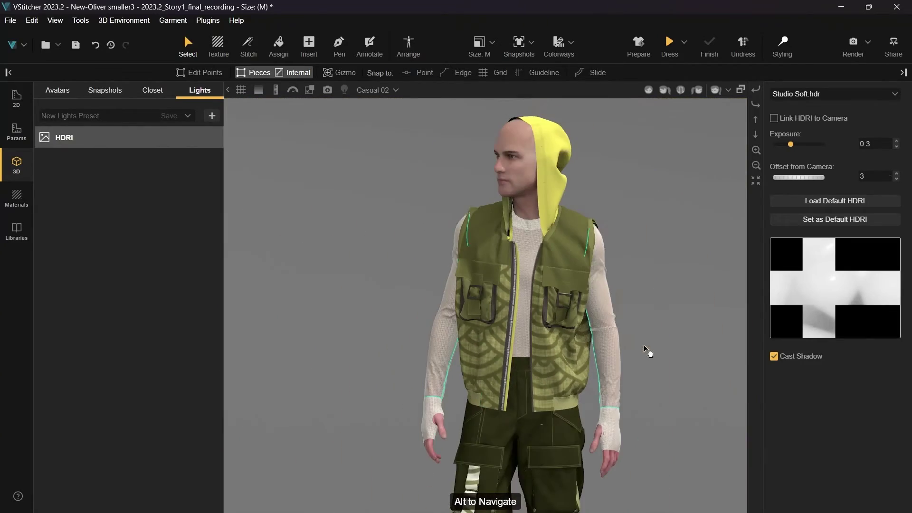
Add an area light beside the avatar at about X -65.3, Y -147.3, turned about 74° around Y, and hide the HDRI light.
left_click(212, 116)
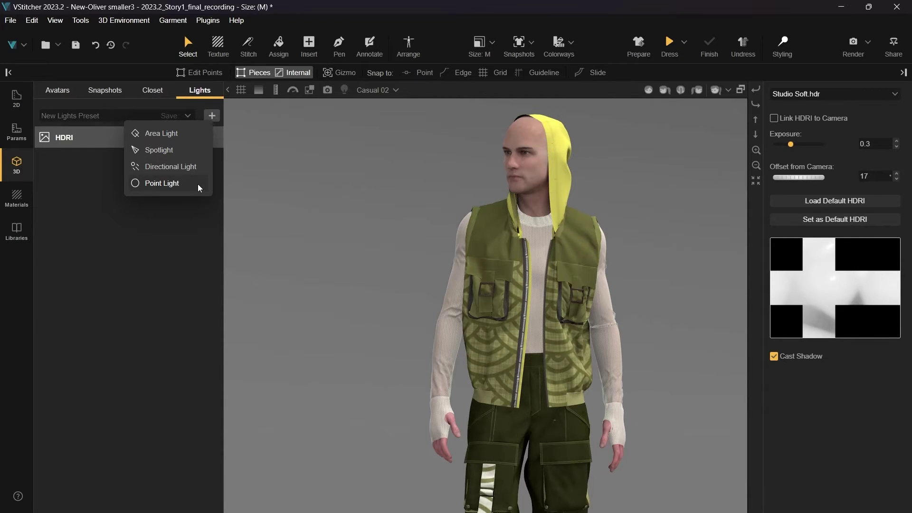
left_click(188, 138)
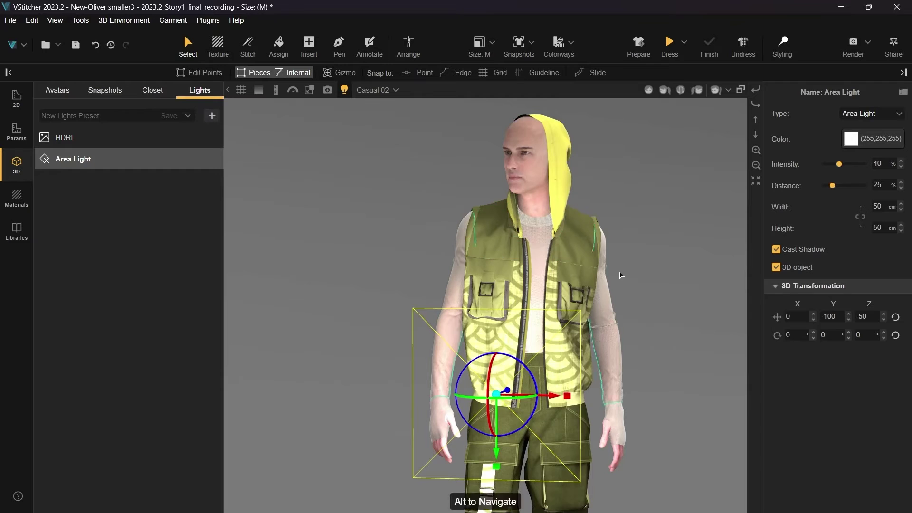
scroll(636, 278, "down", 5)
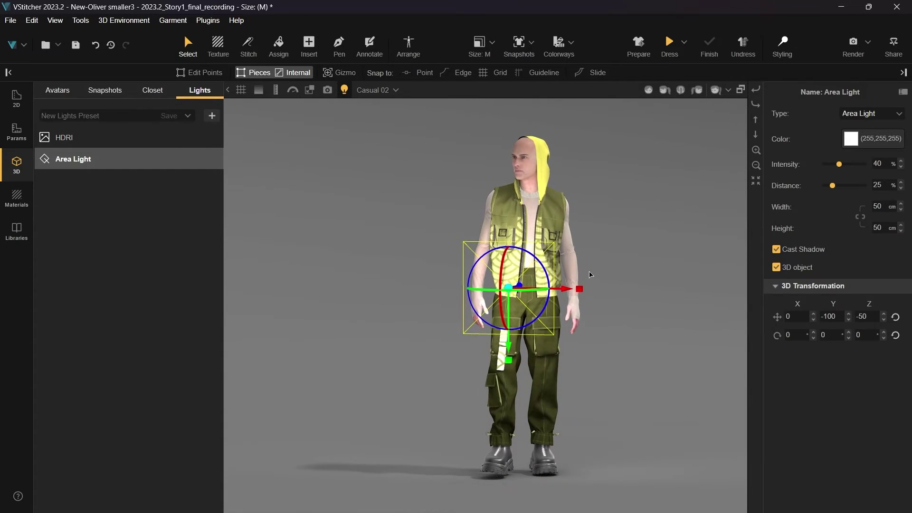
left_click_drag(565, 288, 449, 261)
left_click_drag(422, 290, 378, 287)
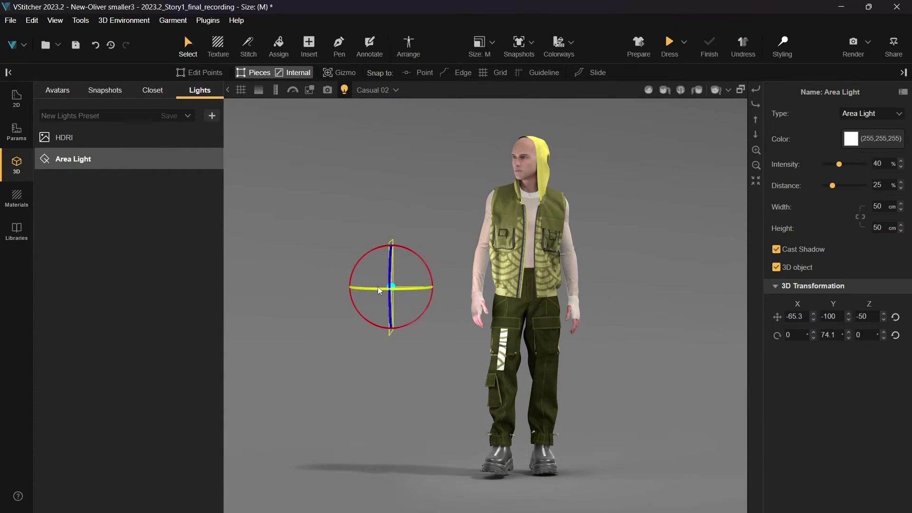
left_click_drag(391, 343, 413, 264)
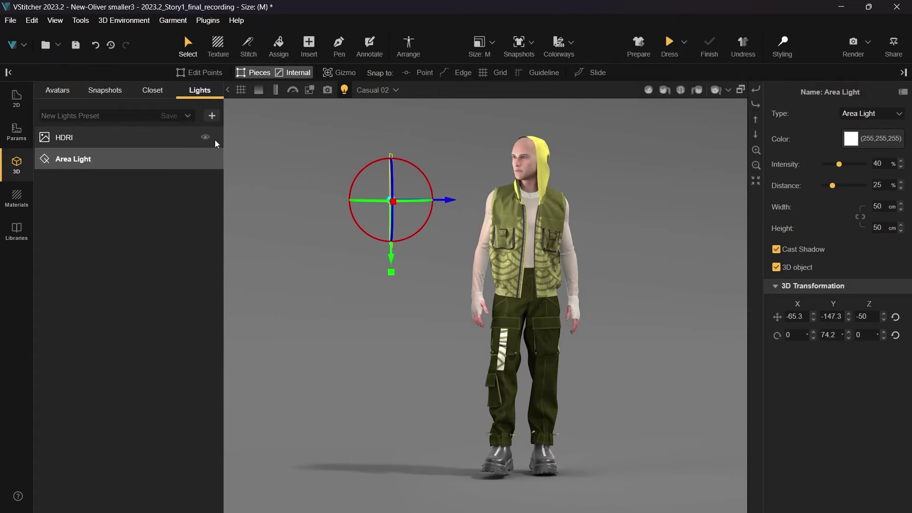
left_click(205, 137)
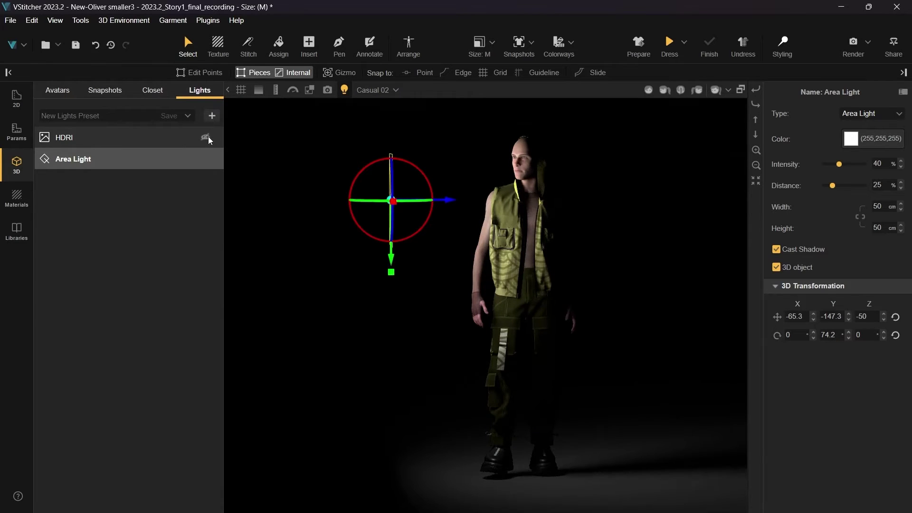
Resize the area light to about 36 by 134 cm centered at Y -111.9, with 62% intensity and 4% distance.
left_click_drag(391, 274, 394, 362)
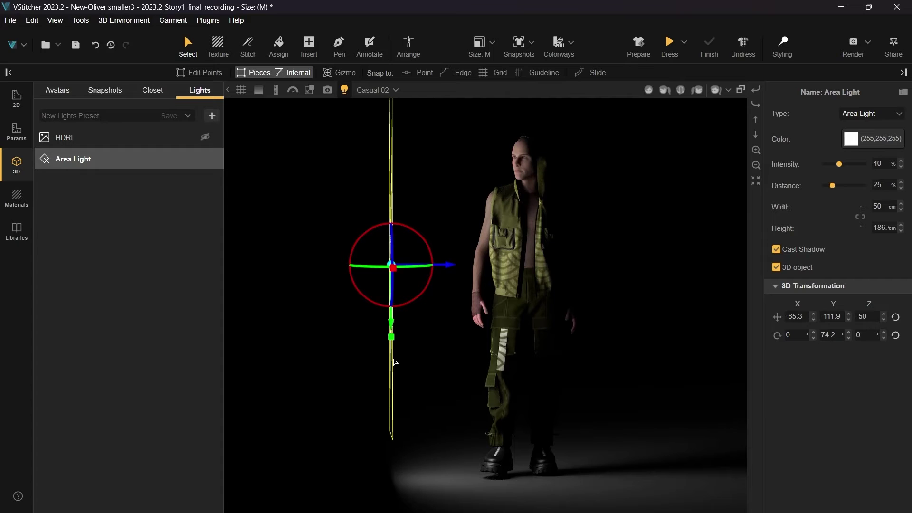
left_click_drag(839, 164, 824, 186)
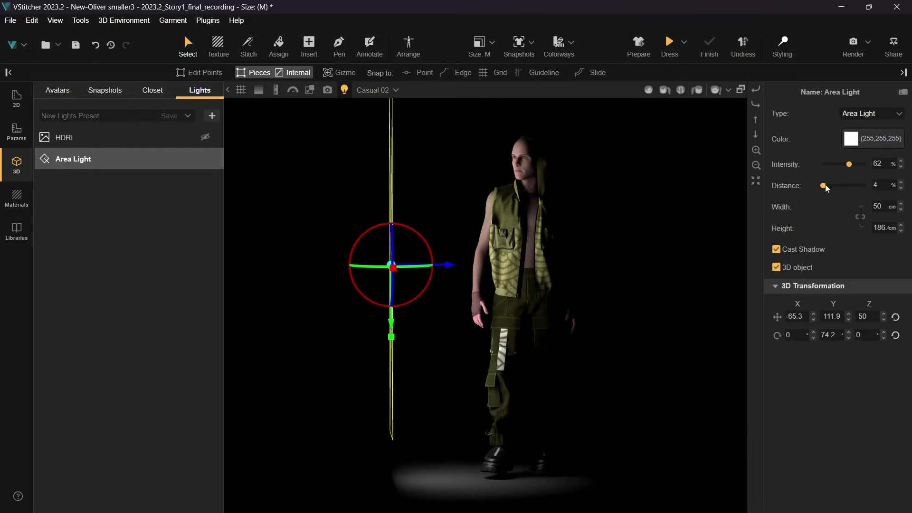
right_click_drag(664, 250, 590, 256)
left_click_drag(371, 332, 376, 315)
right_click_drag(434, 307, 508, 300)
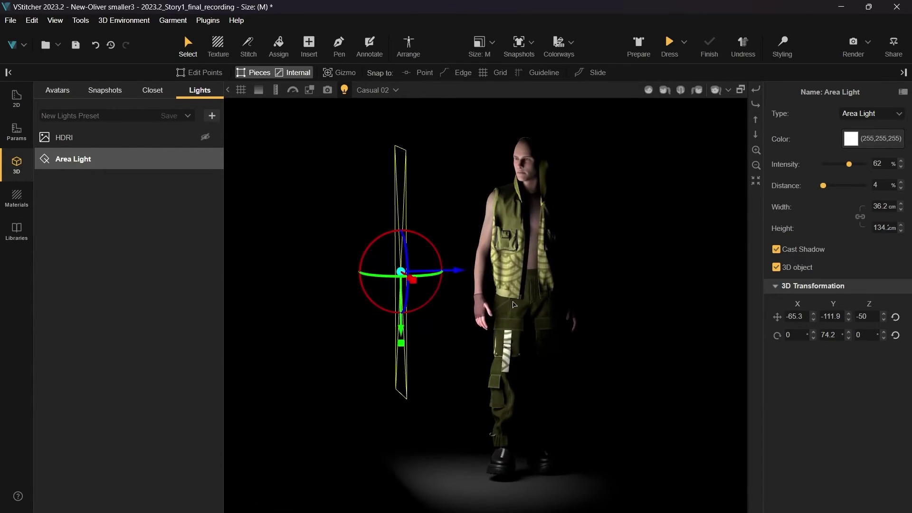
Toggle the area light's cast shadow and 3D object options off and back on to compare their effect on the outfit.
scroll(506, 252, "up", 5)
middle_click_drag(527, 218, 547, 402)
left_click(776, 249)
left_click(777, 249)
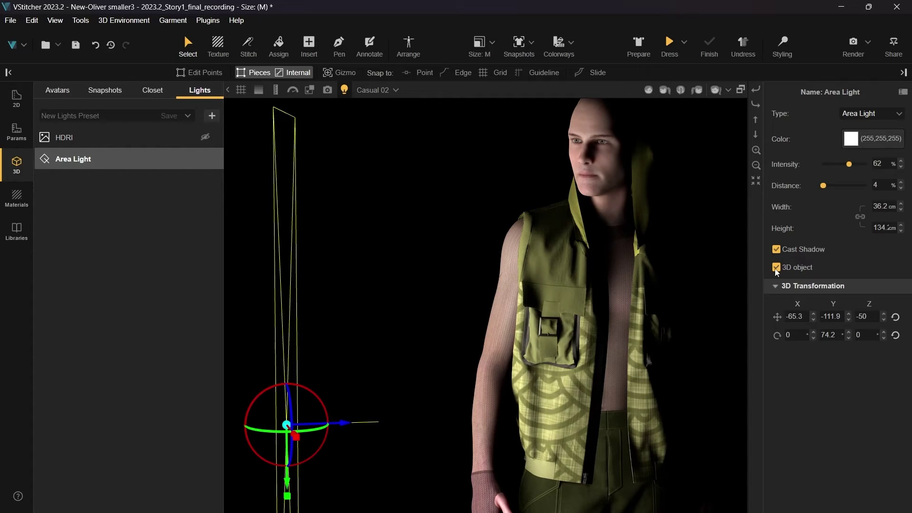
left_click(776, 268)
left_click(777, 268)
scroll(576, 257, "down", 5)
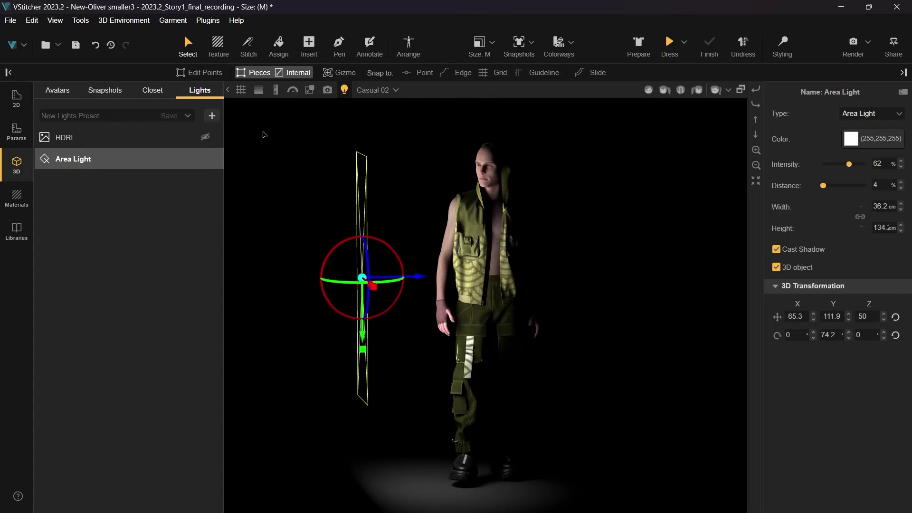
Add a directional light on the avatar's other side at about X 79.6, Y -123.5, Z -13.2, turned about -81° around Y.
left_click(218, 115)
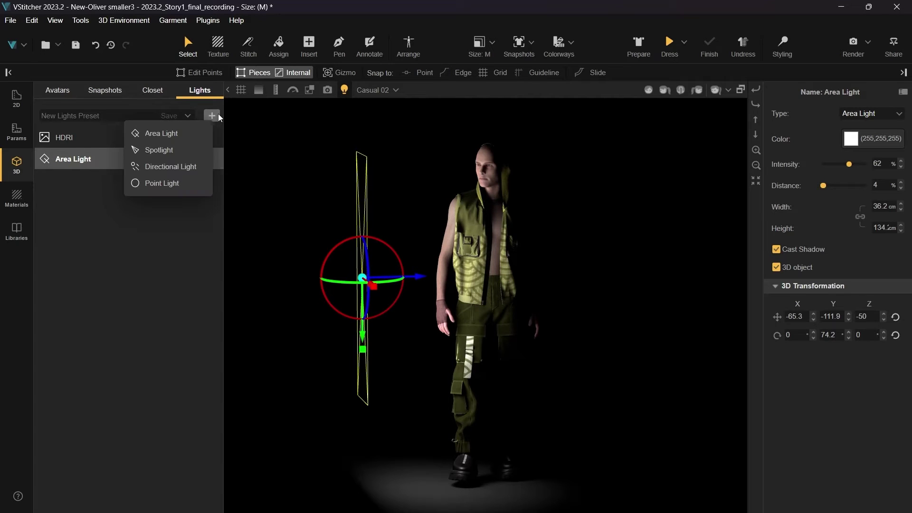
left_click(191, 167)
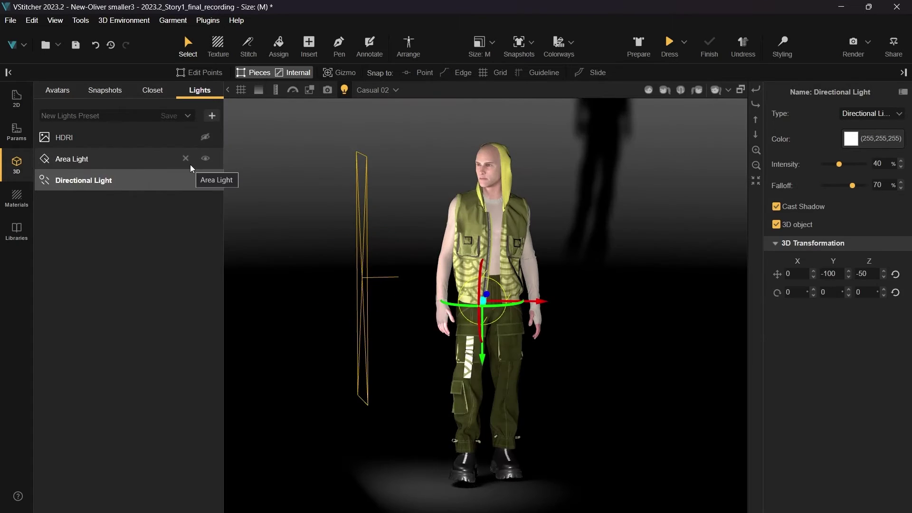
left_click_drag(521, 299, 676, 410)
left_click_drag(627, 357, 651, 293)
left_click_drag(656, 412, 648, 292, "alt")
left_click_drag(631, 350, 641, 315)
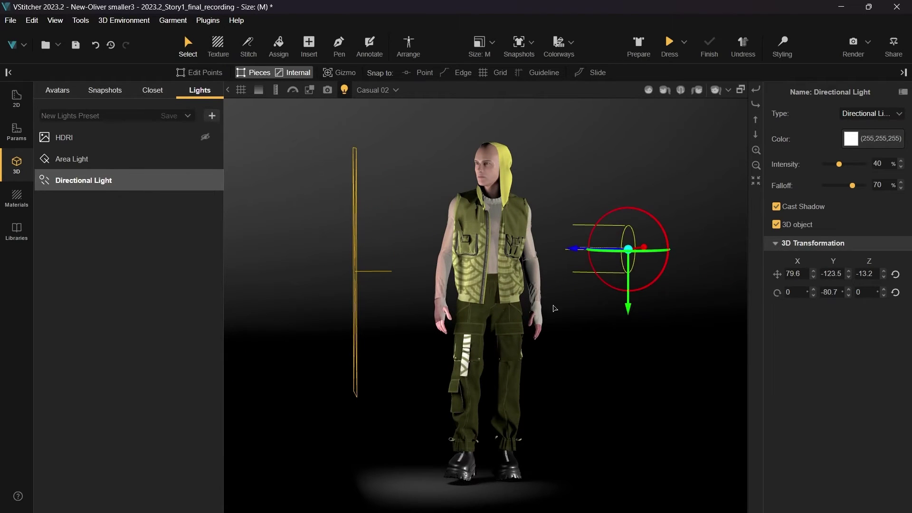
With the area light temporarily hidden, adjust the directional light to X 75.9, Z -35.9, Y rotation -57.1° and 16% intensity.
left_click(205, 159)
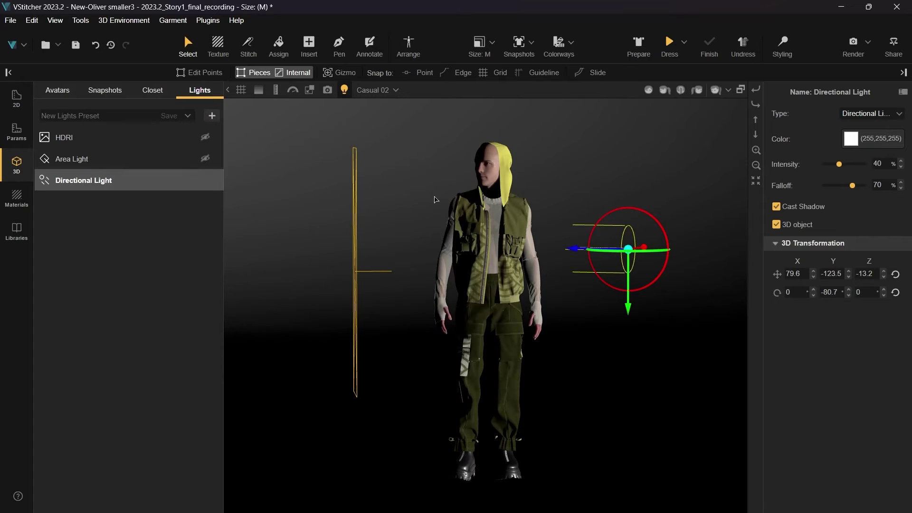
left_click_drag(662, 196, 612, 223, "alt")
left_click_drag(627, 278, 555, 313)
left_click_drag(577, 394, 610, 376, "alt")
mouse_move(839, 165)
left_mouse_down()
mouse_move(874, 170)
mouse_move(830, 164)
left_mouse_up()
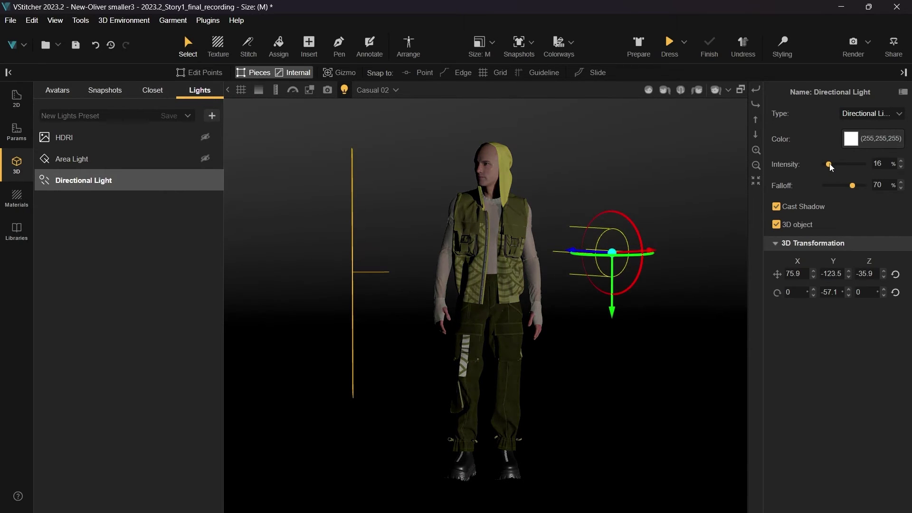
left_click(206, 159)
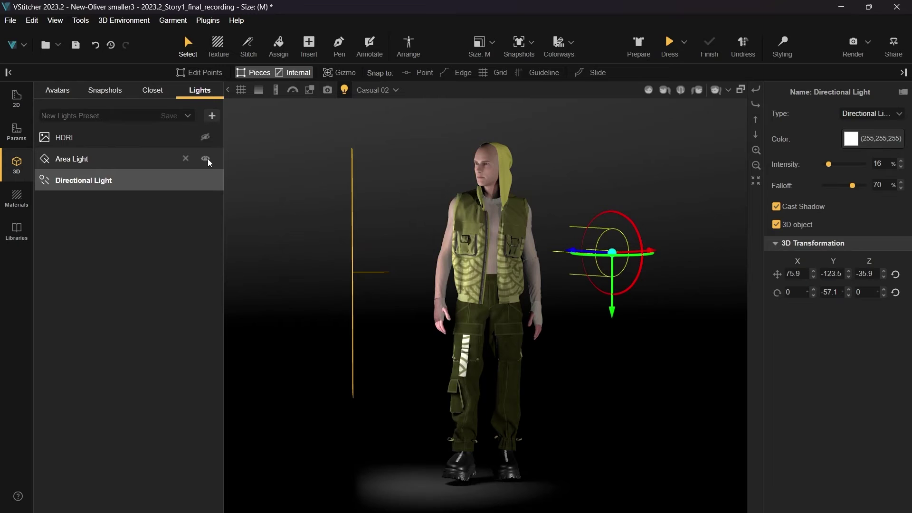
Add a 200 by 200 cm area light behind the avatar at Y -135.3, Z 39.1, turned about 172° around Y, with 100% intensity.
left_click(215, 113)
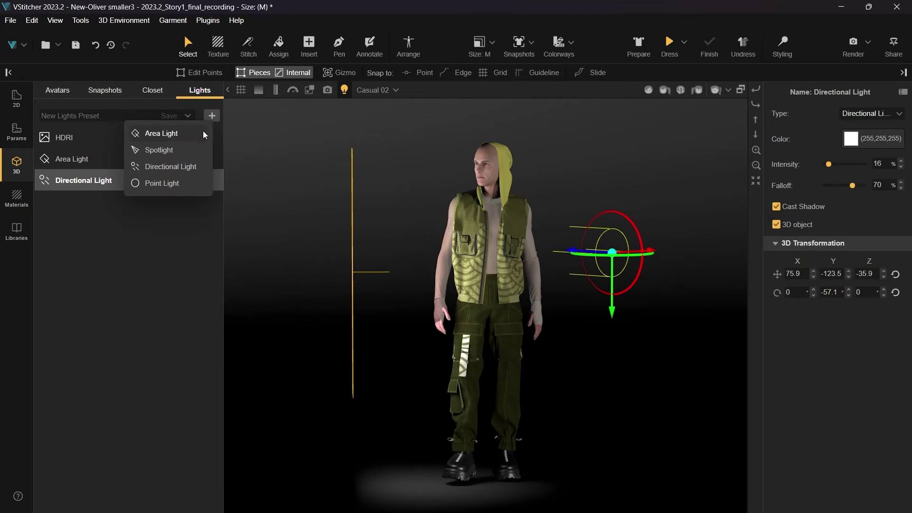
left_click(202, 133)
left_click_drag(596, 253, 536, 254)
left_click_drag(460, 288, 615, 298)
left_click_drag(516, 310, 481, 301)
left_click_drag(517, 363, 517, 301)
left_click(877, 228)
type("200")
key("Return")
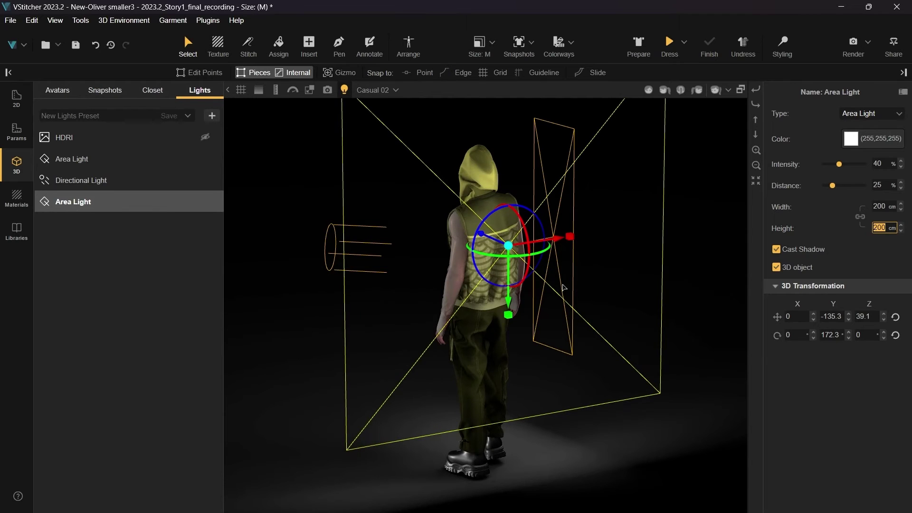
right_click_drag(563, 286, 808, 258)
left_click_drag(840, 165, 866, 165)
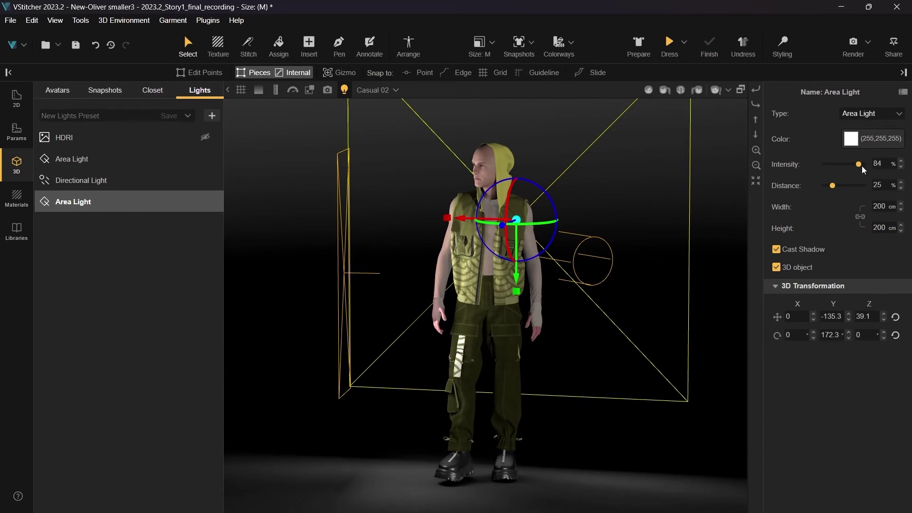
With the other lights hidden, shrink the rear area light to about 95.6 cm square and place it at X 57.5, Z 34.9, turned -165° around Y.
left_click(206, 180)
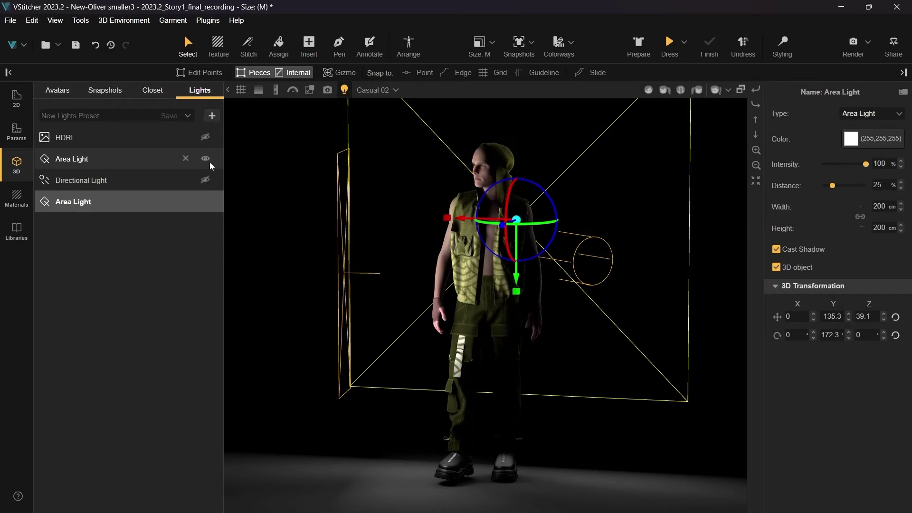
left_click(205, 159)
left_click_drag(512, 295, 522, 242)
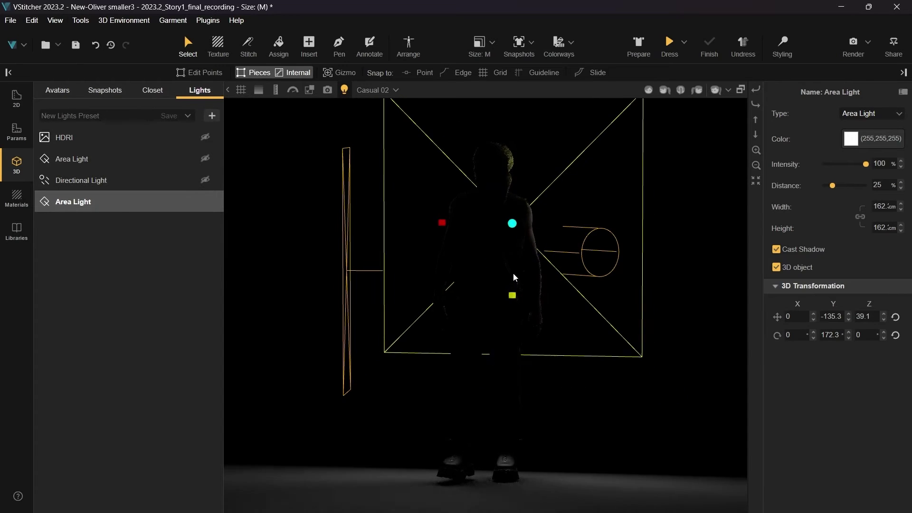
right_click_drag(561, 327, 566, 350)
left_click_drag(464, 212, 513, 218)
left_click_drag(583, 230, 568, 232)
right_click_drag(575, 373, 612, 359)
left_click_drag(584, 268, 600, 265)
right_click_drag(582, 357, 657, 363)
left_click_drag(499, 224, 545, 228)
left_click(547, 229)
Change the rear area light's color to a coral red of RGB 255, 107, 77.
left_click(851, 139)
left_click(872, 195)
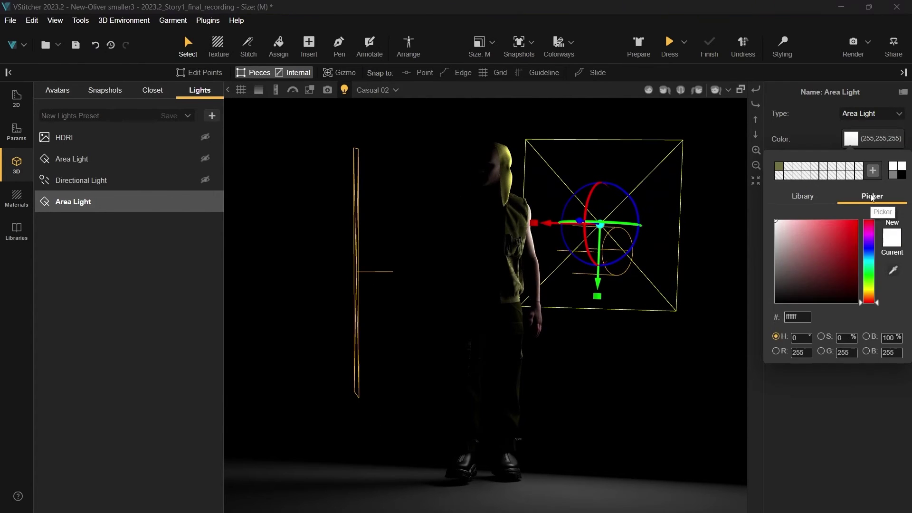
left_click(833, 220)
left_click(873, 298)
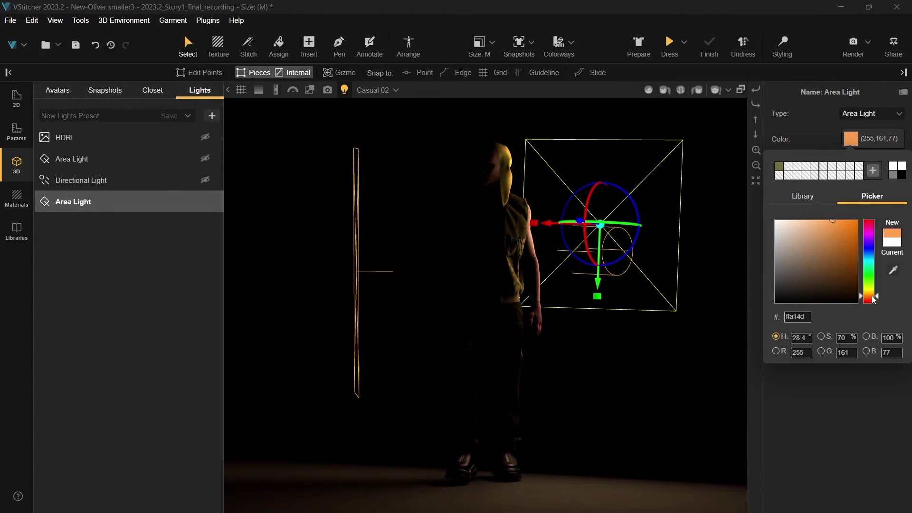
left_click(871, 300)
left_click(828, 127)
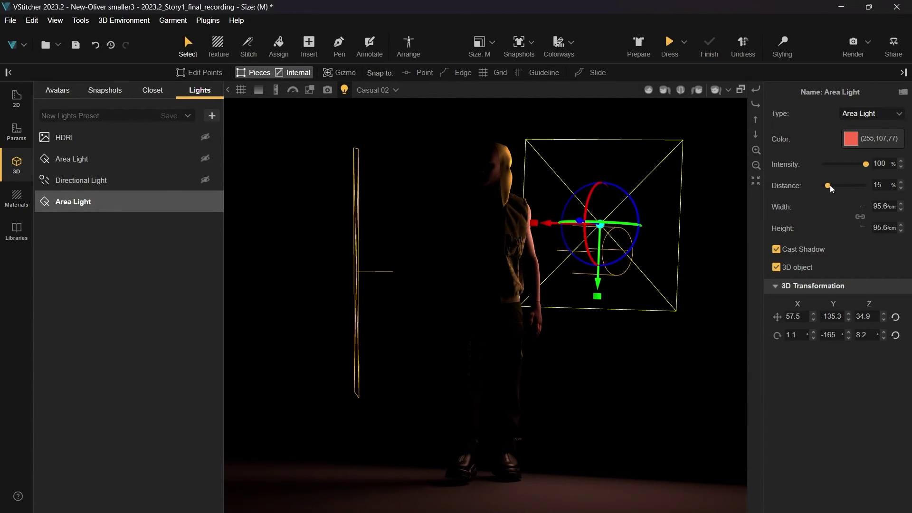
Set the red area light's distance to 7% and show the directional light and first area light again.
left_click_drag(830, 186, 824, 187)
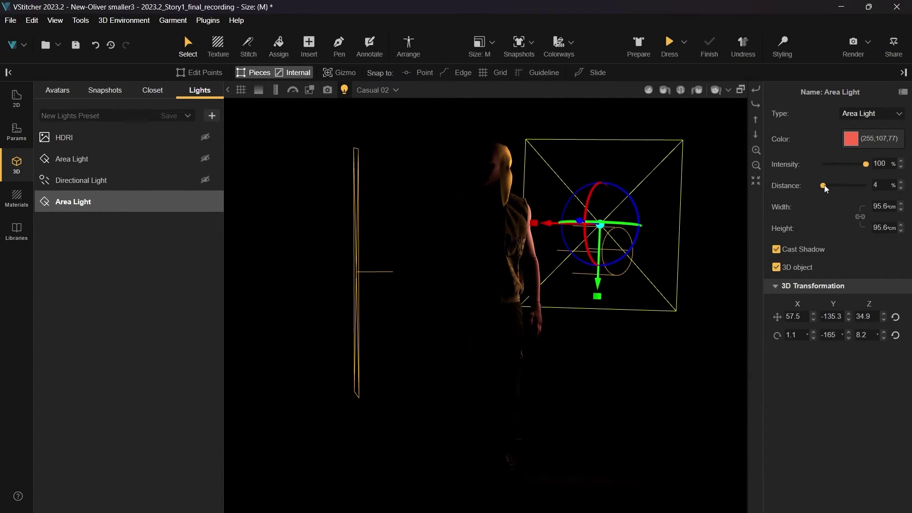
double_click(875, 184)
type("7")
key("Return")
left_click(205, 180)
left_click(206, 158)
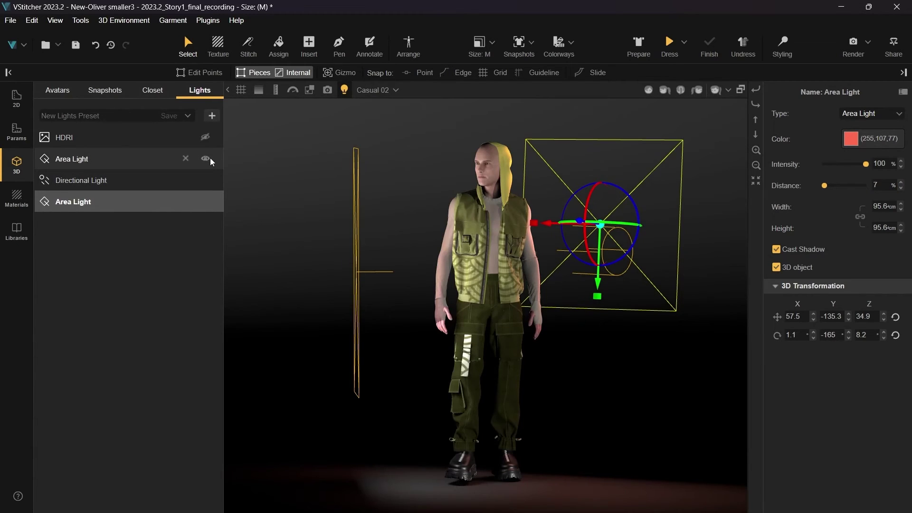
Turn off the 3D object display for both area lights and the directional light.
left_click(776, 266)
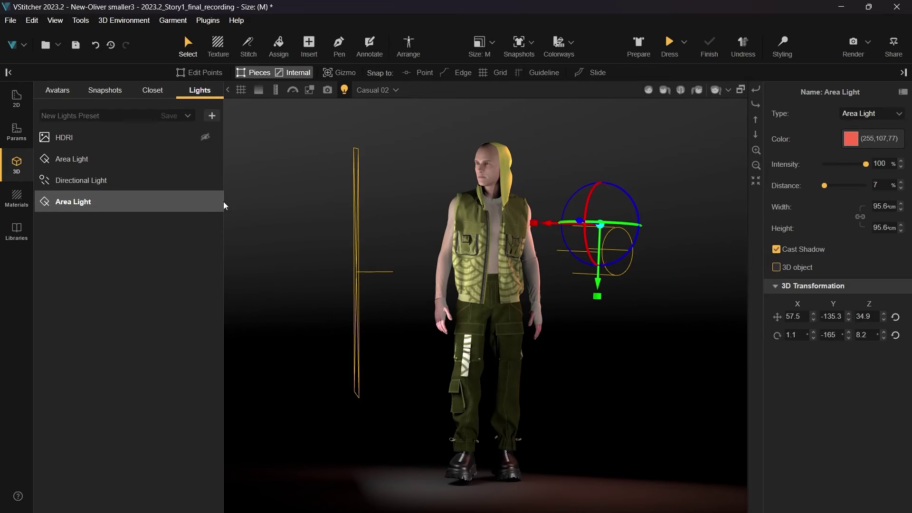
left_click(170, 179)
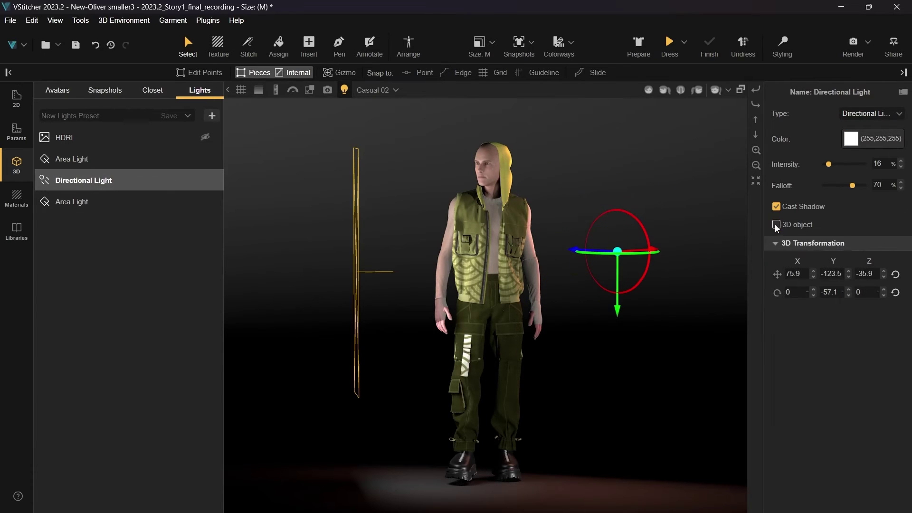
left_click(105, 162)
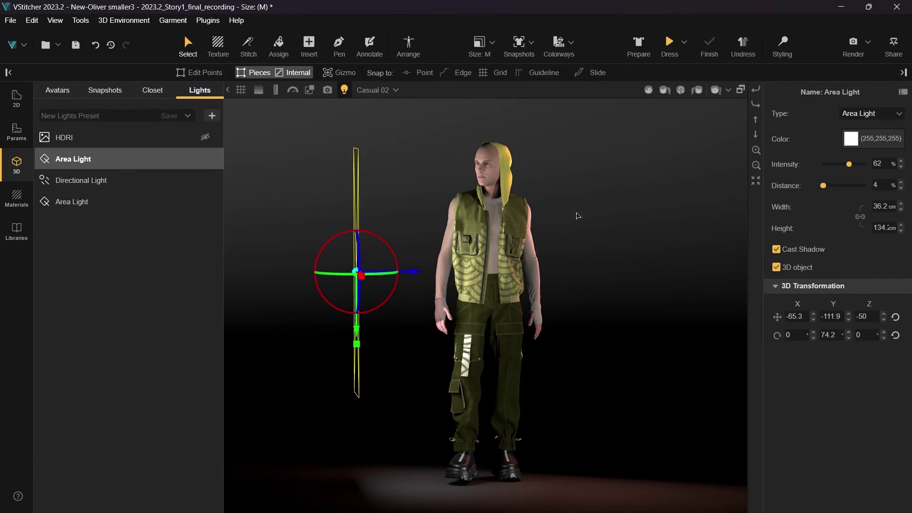
left_click(777, 267)
left_click(778, 267)
left_click(672, 246)
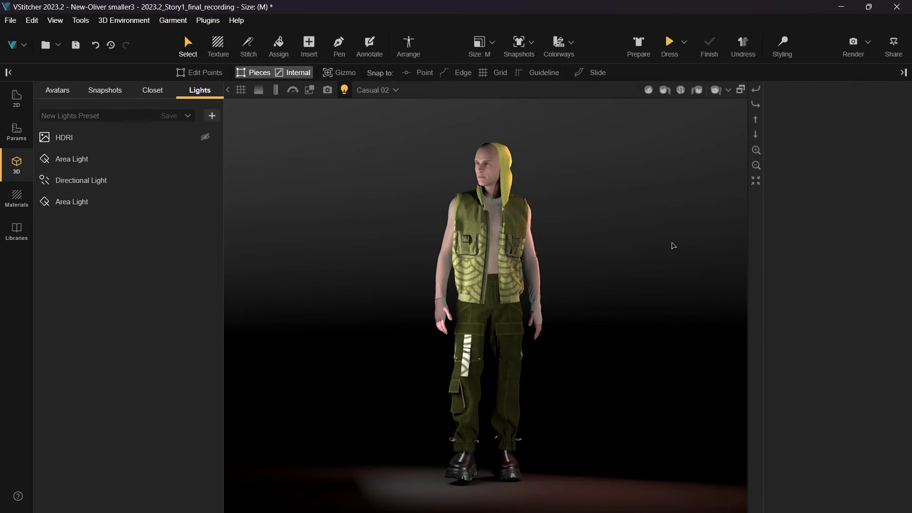
Save the setup as a lights preset named Dramatic Lighting and delete its area and directional lights from the scene.
scroll(596, 190, "up", 3)
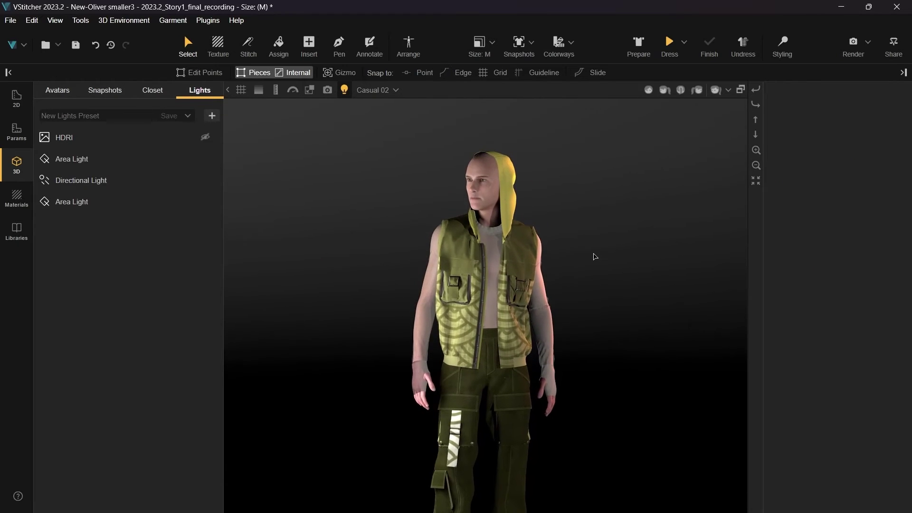
left_click(148, 114)
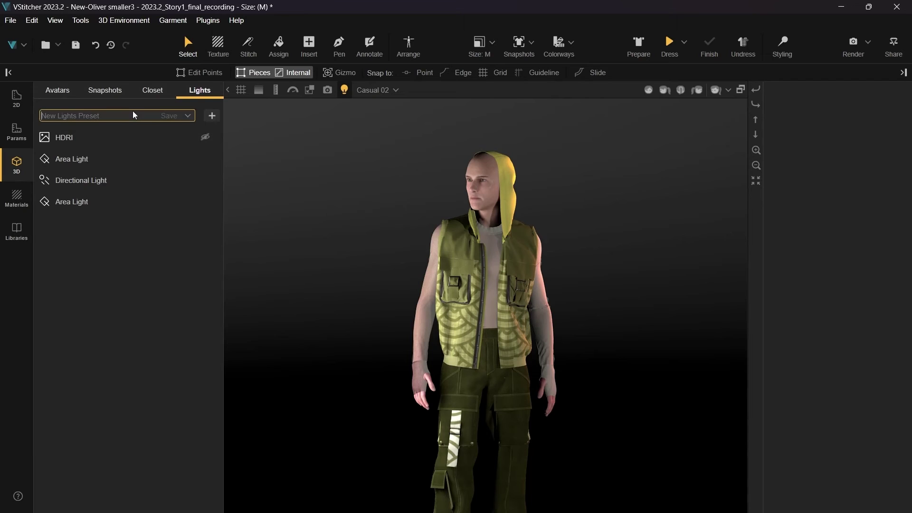
type("Dramatic Lighting")
left_click(170, 115)
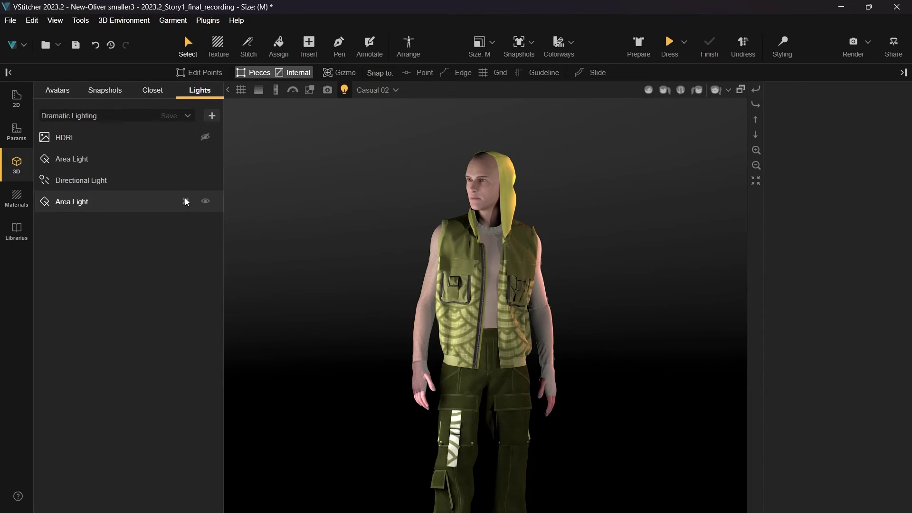
left_click(185, 198)
left_click(185, 180)
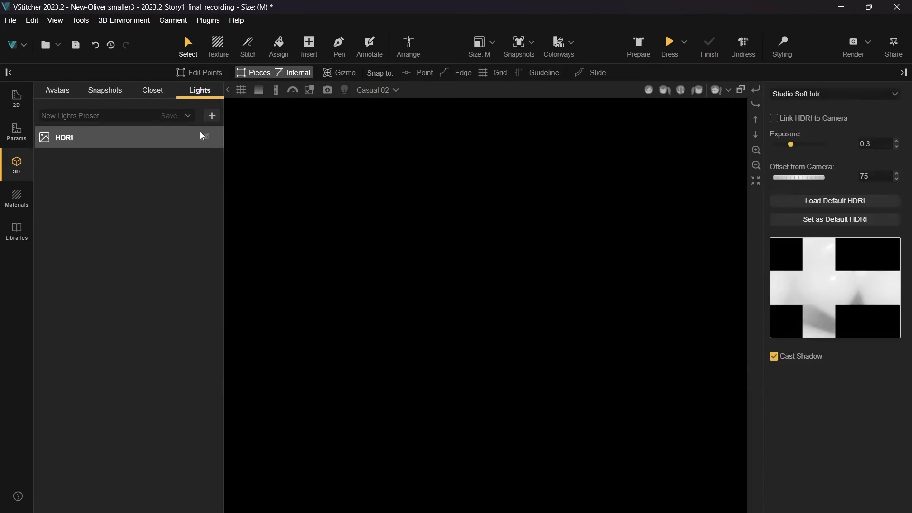
Add a spotlight above the avatar's head at about Y -251.8, Z -27.6, tilted about -80.7° around X to shine down.
left_click(211, 116)
left_click(195, 150)
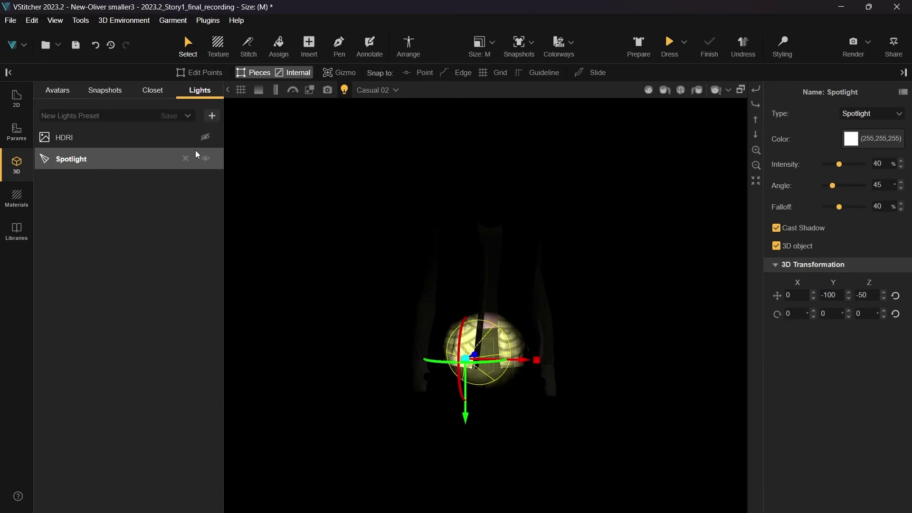
left_click_drag(517, 406, 480, 395)
left_click_drag(473, 331, 424, 335)
left_click_drag(396, 389, 479, 228)
left_click_drag(447, 174, 399, 174)
left_click_drag(468, 217, 445, 168)
left_click_drag(468, 242, 527, 250)
left_click_drag(497, 163, 500, 161)
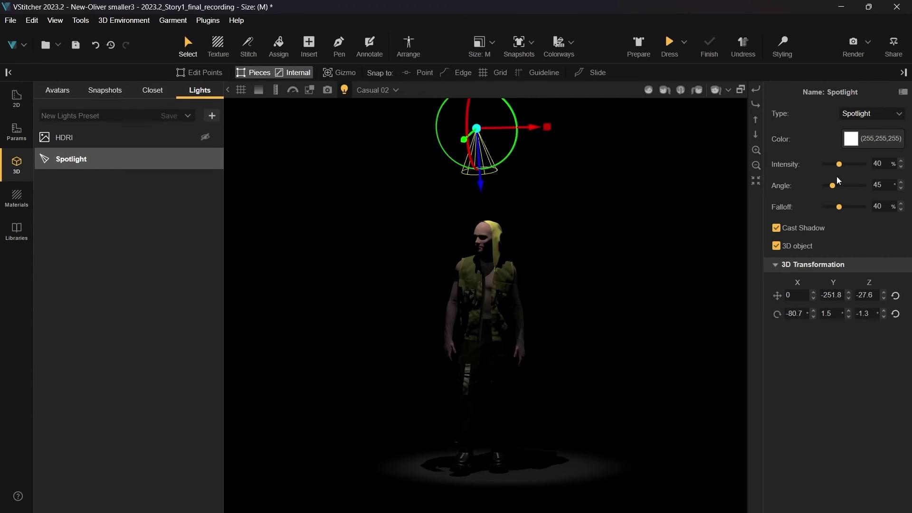
Set the spotlight's intensity to 100%, its angle to 50° and its falloff to 14%.
left_click_drag(839, 165, 883, 164)
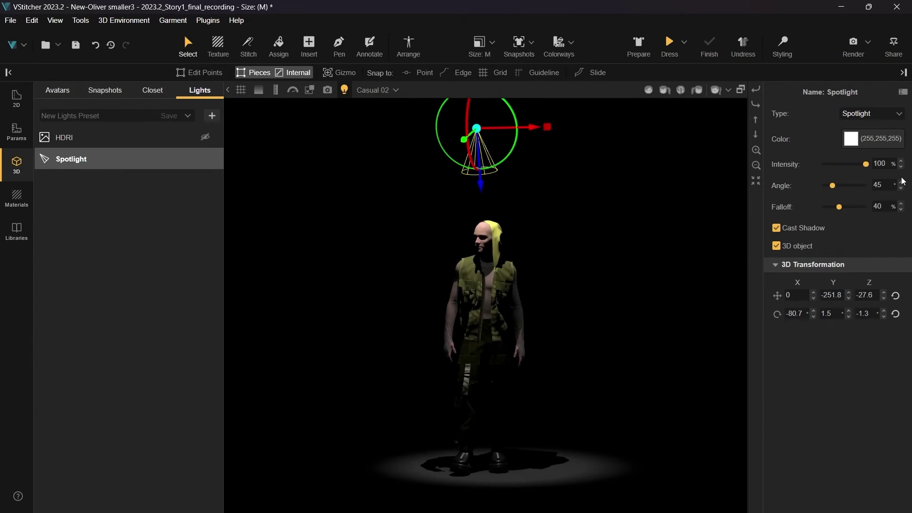
left_click_drag(832, 187, 828, 207)
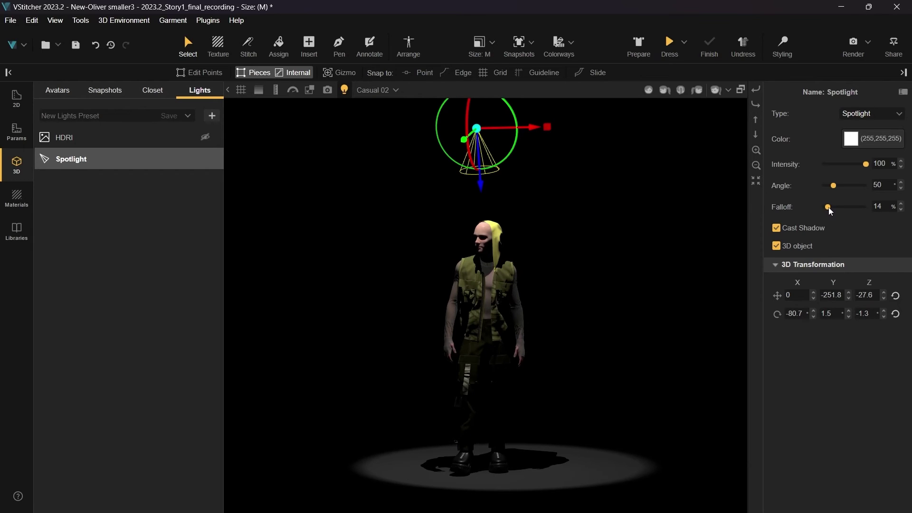
Add an Electric Blue point light behind the avatar at about X -93.5, Y -121.2, Z 81.6, and hide the spotlight.
left_click(212, 116)
left_click(178, 181)
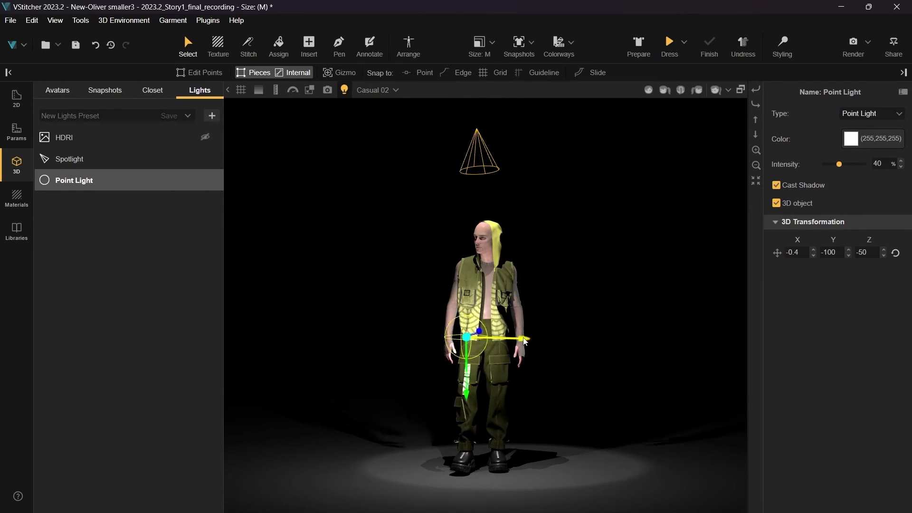
left_click_drag(510, 339, 400, 337)
left_click_drag(349, 395, 349, 367)
left_click_drag(419, 384, 618, 218, "alt")
right_click_drag(622, 219, 669, 302)
left_click(850, 138)
left_click(780, 281)
left_click(206, 158)
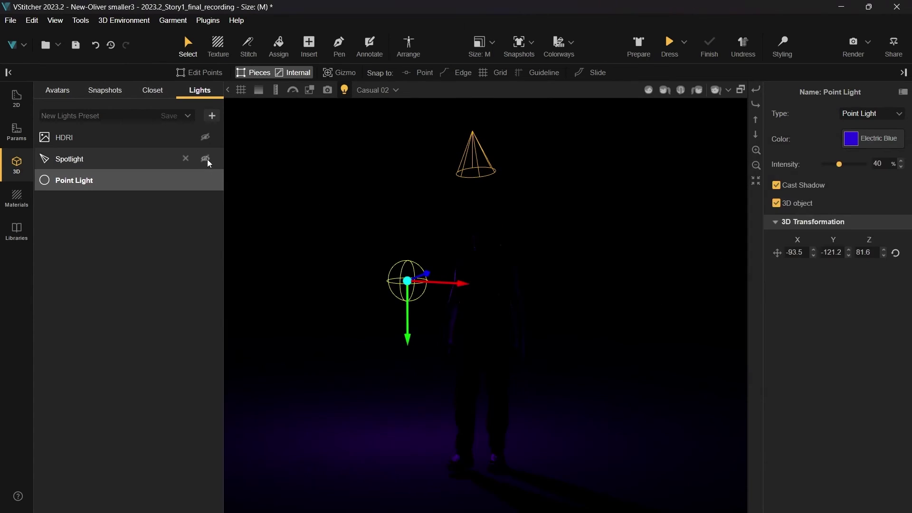
Raise the blue point light and bring it closer to the avatar, at about X -76.9, Y -161.9, Z 35.1.
left_click_drag(407, 335, 407, 311)
right_click_drag(382, 339, 532, 361)
left_click_drag(613, 209, 616, 209)
right_click_drag(642, 328, 601, 310)
left_click_drag(601, 309, 646, 300)
left_click_drag(446, 256, 420, 292)
Add a Dianthus green point light on the avatar's other side at about X 101.4, Y -184, Z 55.9.
left_click(212, 115)
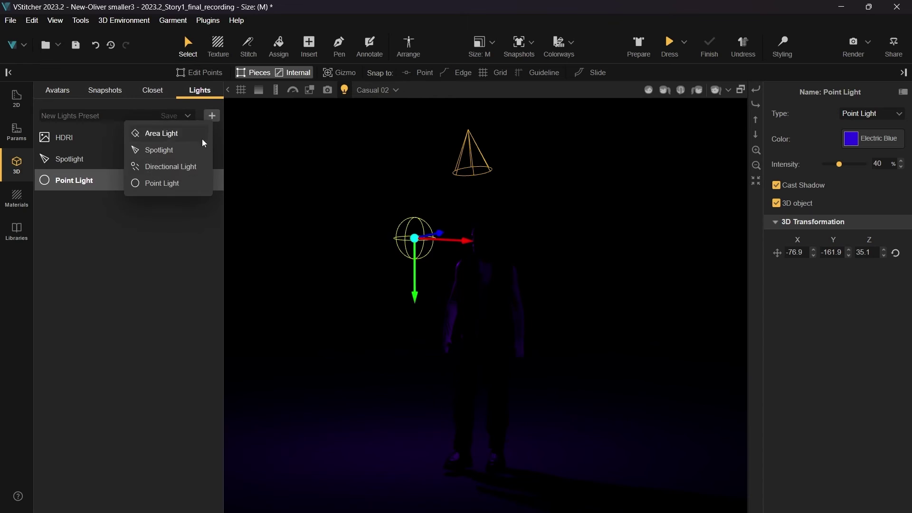
left_click(170, 181)
left_click_drag(601, 346, 628, 347)
left_click_drag(570, 405, 570, 290)
left_click(857, 137)
left_click(782, 245)
right_click_drag(641, 309, 611, 315)
scroll(665, 252, "up", 2)
left_click_drag(708, 189, 731, 189)
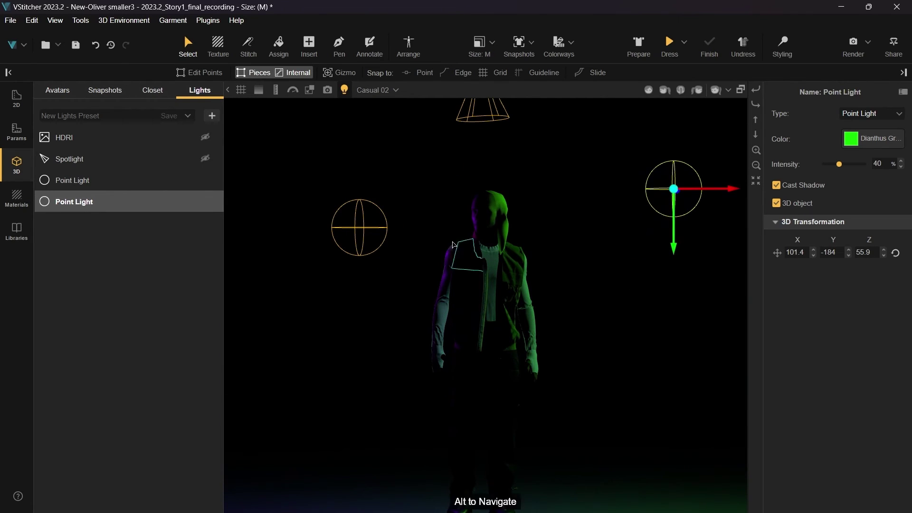
Set the Electric Blue point light's intensity to 100%.
left_click(388, 225)
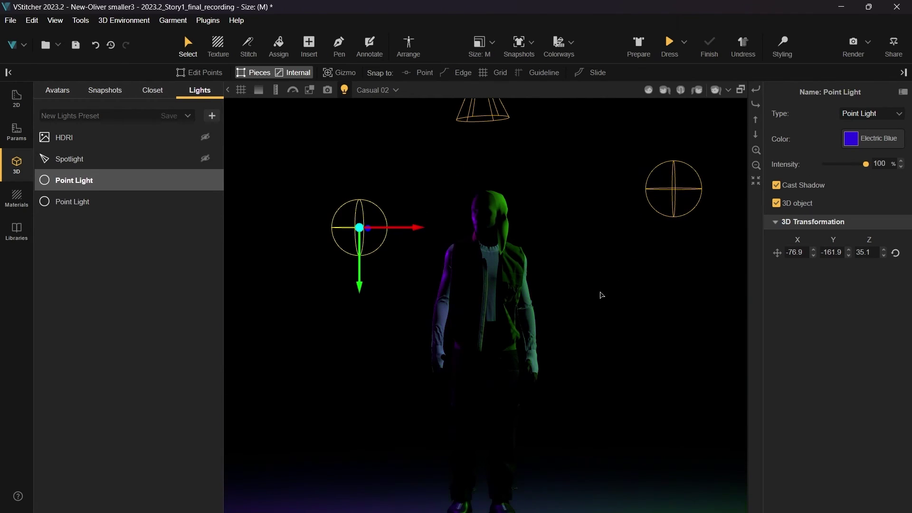
scroll(589, 296, "down", 2)
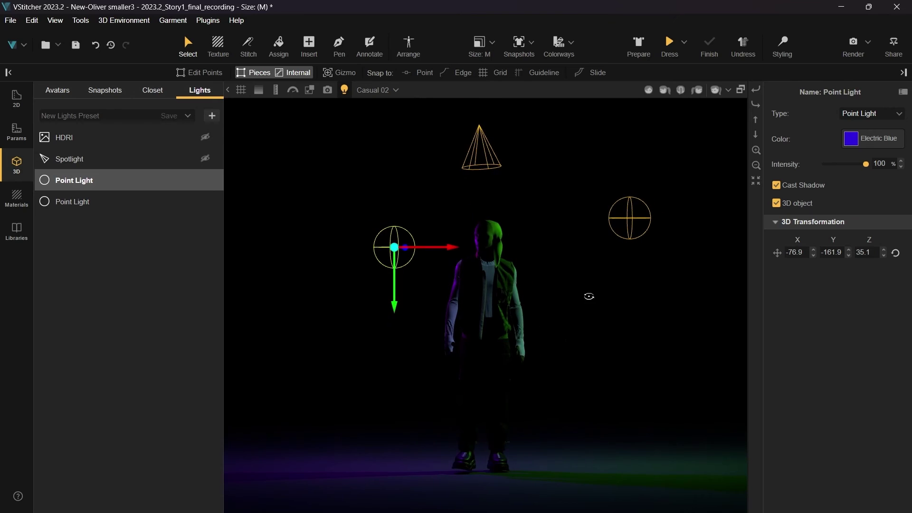
Show the spotlight again and adjust it to about Y -268.7, Z -30.3, tilted about -77.3° around X.
left_click(205, 159)
left_click(483, 137)
left_click_drag(483, 180, 483, 159)
left_click_drag(540, 249, 487, 250)
left_click_drag(438, 139, 442, 143)
left_click_drag(443, 198, 504, 193)
Save the current lights as a preset named Stage Lighting.
scroll(531, 325, "up", 5)
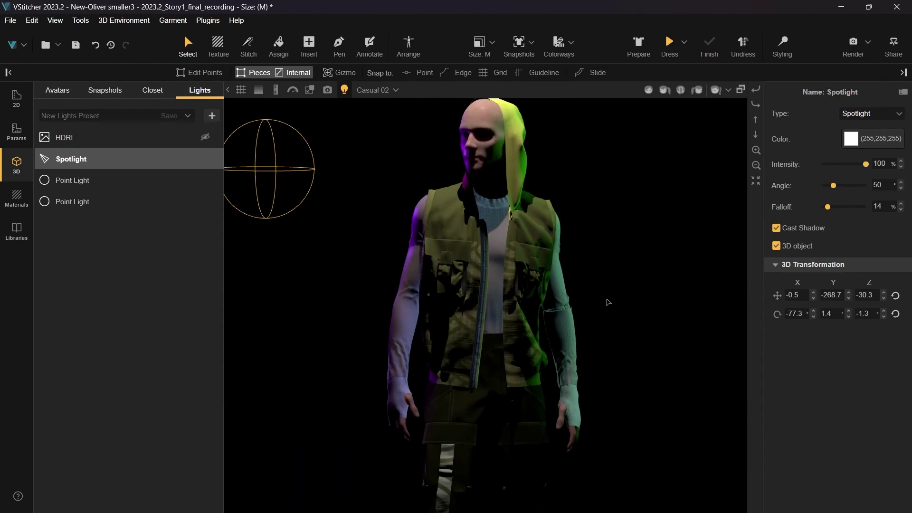
left_click(120, 116)
type("Stage Lighting")
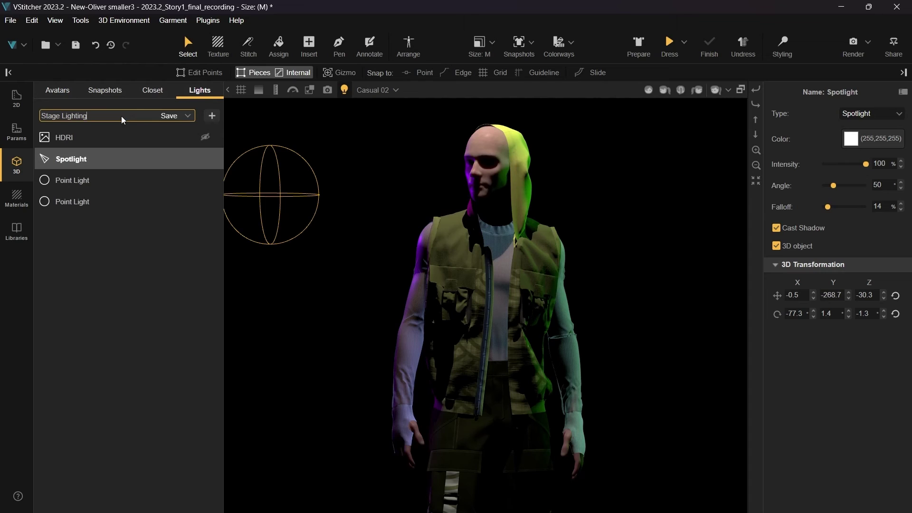
left_click(169, 116)
Delete the spotlight and both point lights from the scene and turn the HDRI lighting back on.
left_click(186, 159)
left_click(184, 170)
left_click(186, 158)
left_click(204, 138)
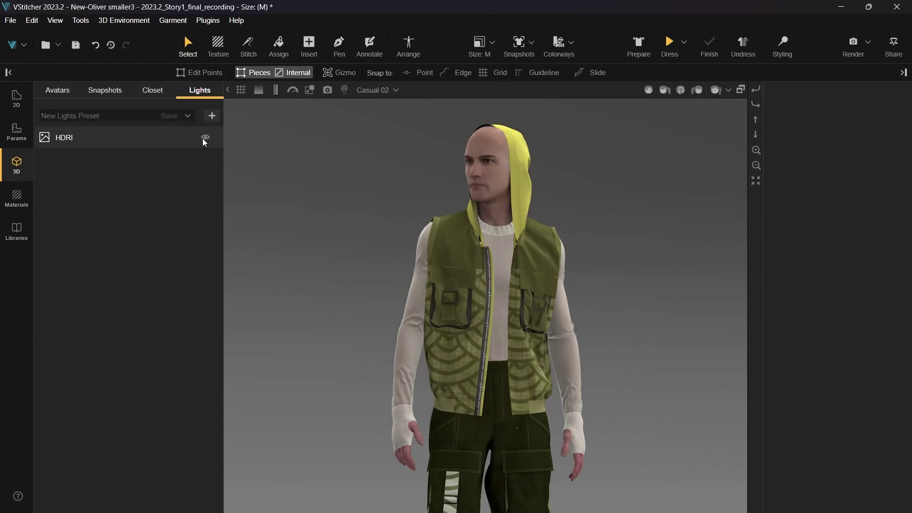
Try the Studio Soft HDRI at an exposure of -0.9 and raise the exposure again.
left_click(140, 140)
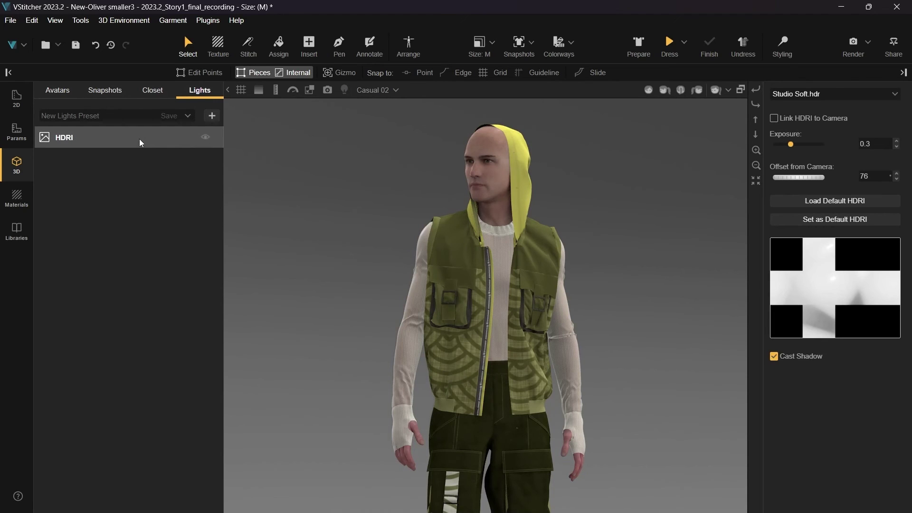
left_click_drag(627, 261, 606, 267)
mouse_move(792, 146)
left_mouse_down()
mouse_move(779, 147)
mouse_move(787, 147)
left_mouse_up()
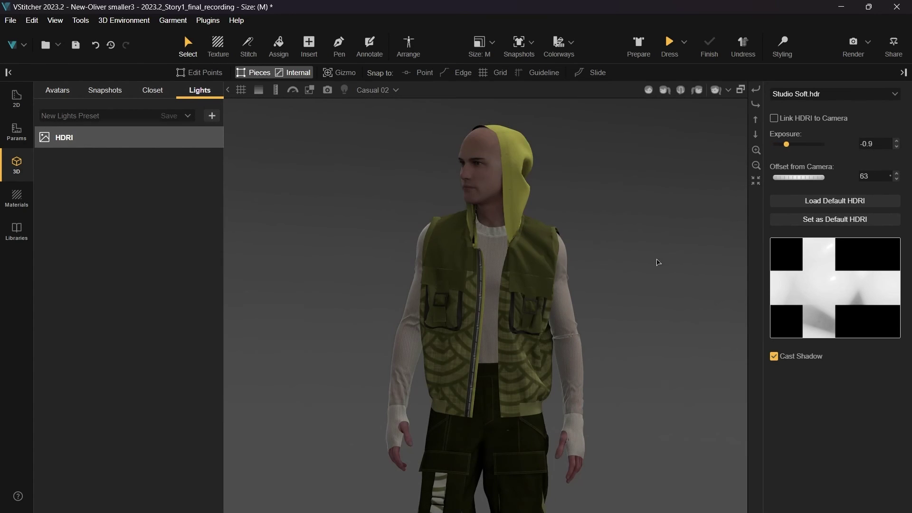
left_click_drag(655, 265, 655, 254)
left_click_drag(787, 146, 791, 146)
Add an area light beside the avatar's torso at about X -22.3, Y -129, Z -59.6, turned about 66.6° around Y.
left_click(212, 115)
left_click(159, 130)
left_click_drag(442, 289, 442, 273)
left_click_drag(406, 215, 367, 207)
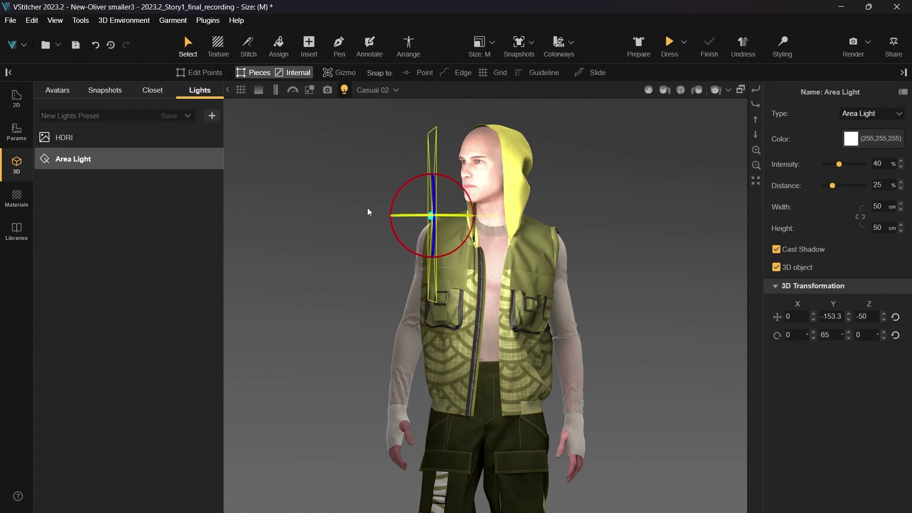
left_click_drag(489, 213, 411, 208)
left_click_drag(356, 273, 354, 352)
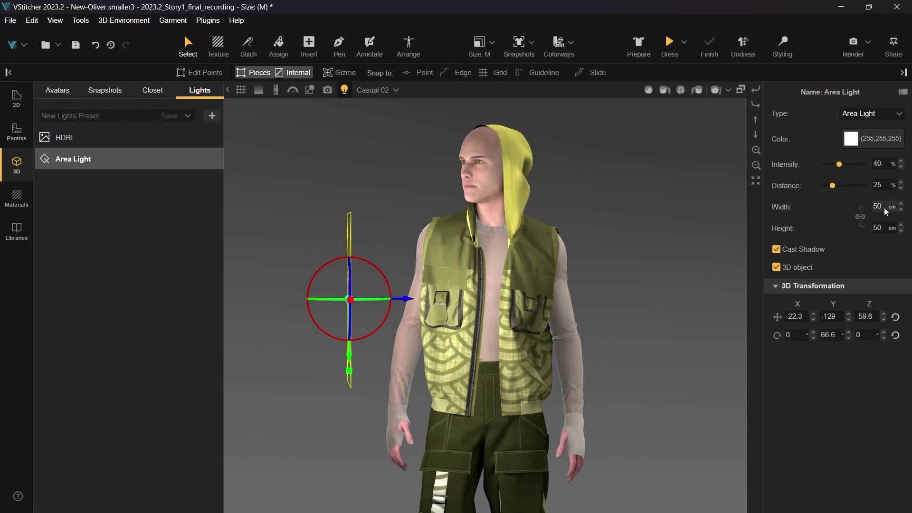
Enlarge the area light to 100 x 100 cm and move it farther from the avatar, to about X -28, Z -62.1.
type("100")
key("Return")
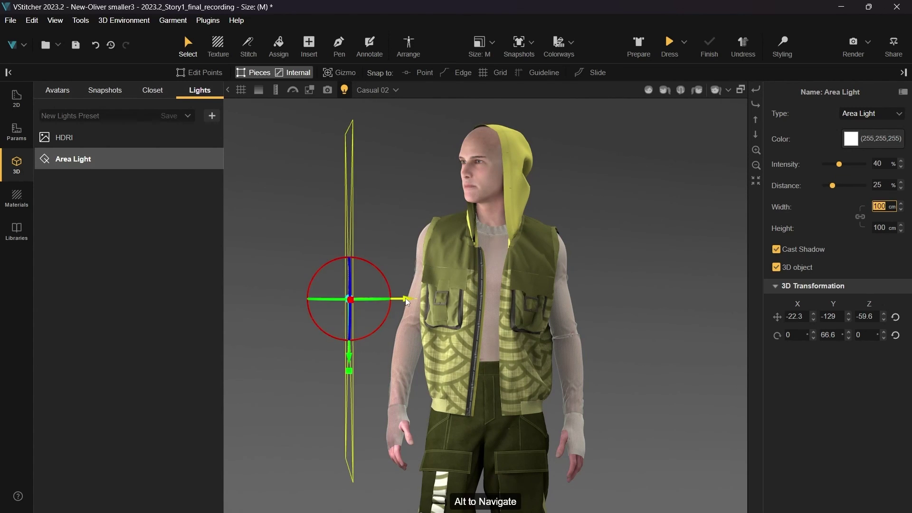
left_click_drag(406, 298, 384, 298)
Add a point light on the hood side of the avatar at about X 79, Y -150.3, Z -50.
left_click(212, 115)
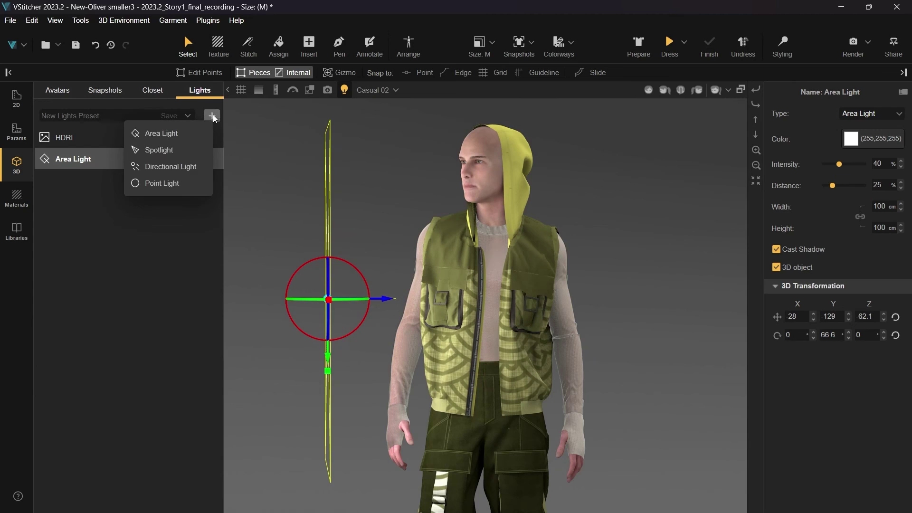
left_click(167, 182)
left_click_drag(485, 402, 748, 227)
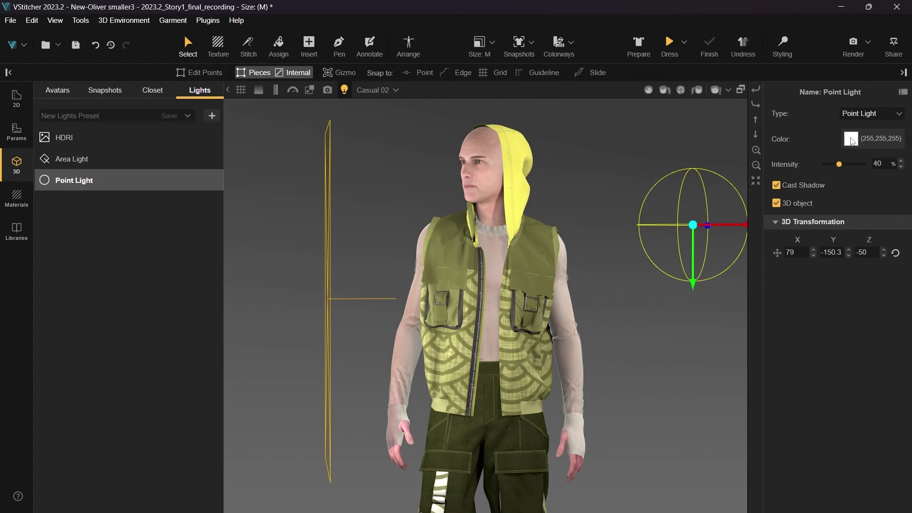
Colour the point light Coral and lower its intensity to 31%.
left_click(851, 139)
left_click(890, 283)
left_click(839, 164)
left_click_drag(838, 165, 837, 165)
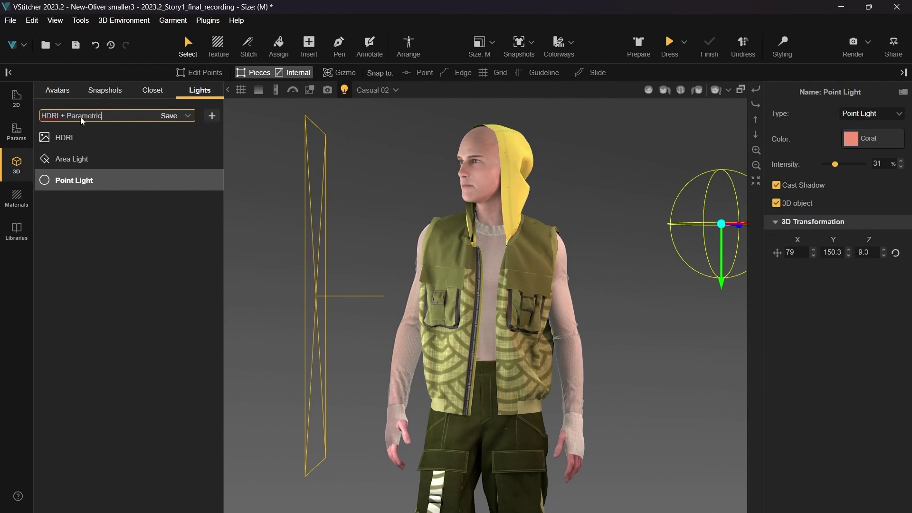
Save the current lights as a preset named HDRI + Parametric Lights.
type("Lights")
left_click(163, 116)
Load the Stage Lighting preset for comparison and return to the HDRI + Parametric Lights preset.
left_click(189, 115)
left_click(119, 153)
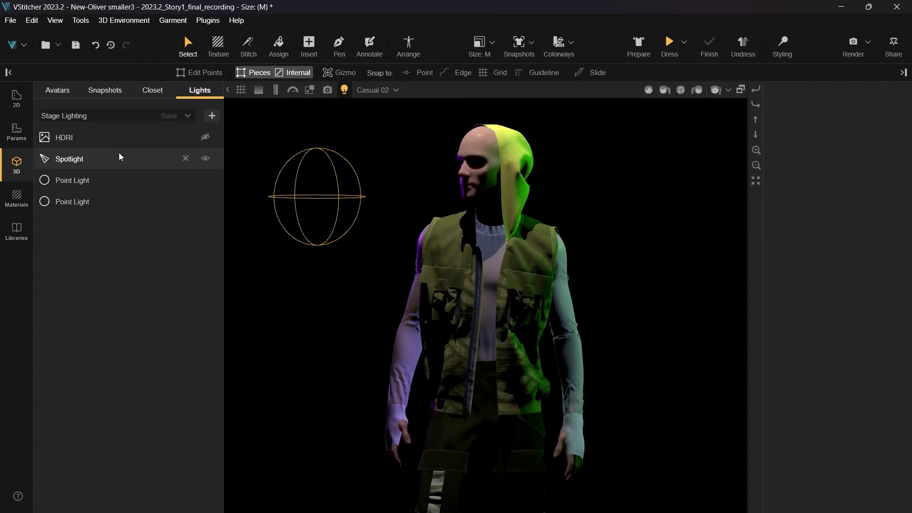
left_click(187, 115)
left_click(143, 142)
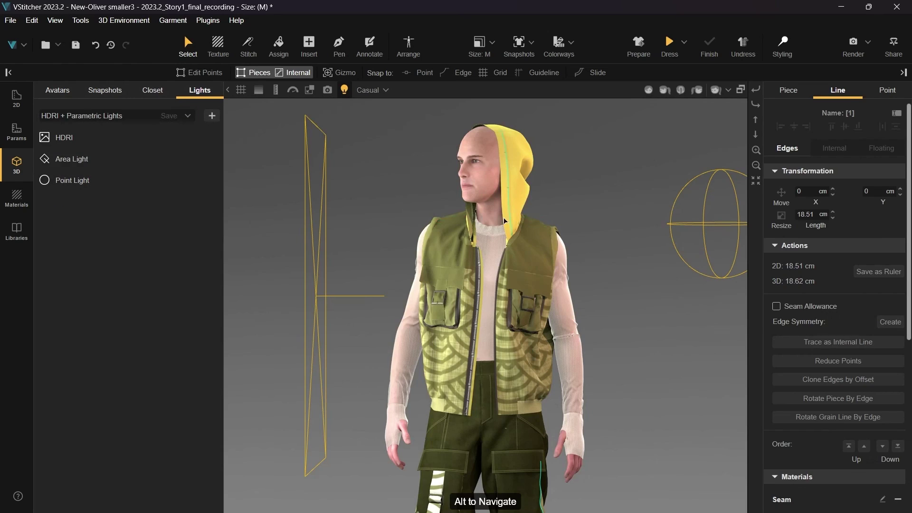
Turn off the 3D object display of the point light and the area light.
left_click(153, 179)
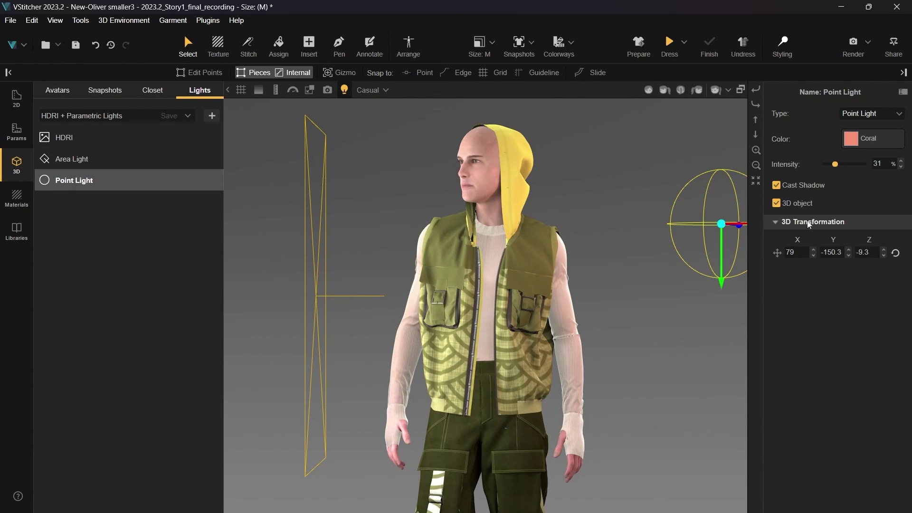
left_click(137, 161)
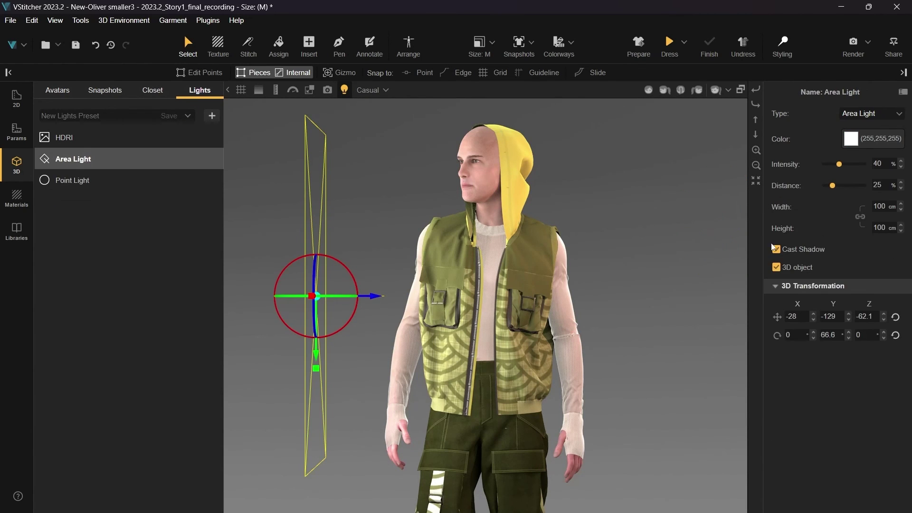
left_click(776, 267)
left_click(647, 188)
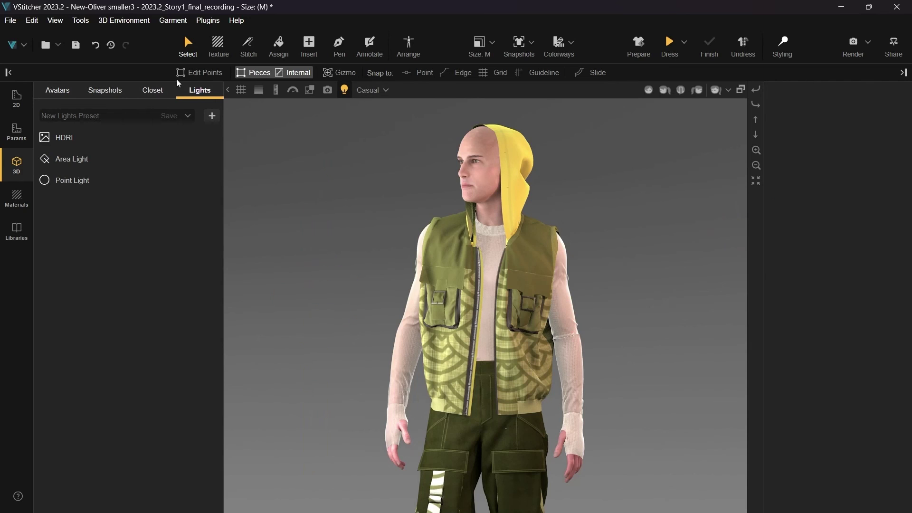
Switch to the snapshot review workspace, add the Olivia snapshot beside the Oliver avatar and compare the outfit on both.
left_click(26, 46)
left_click(39, 114)
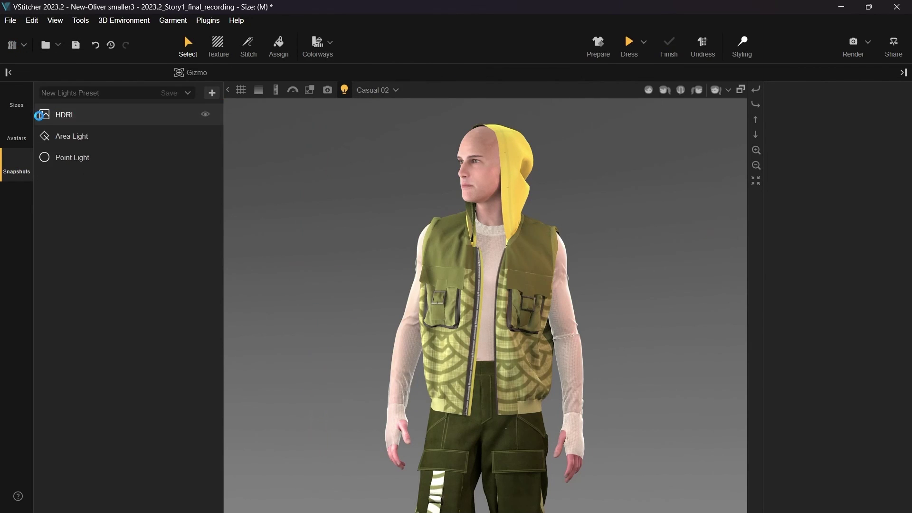
left_click(208, 417)
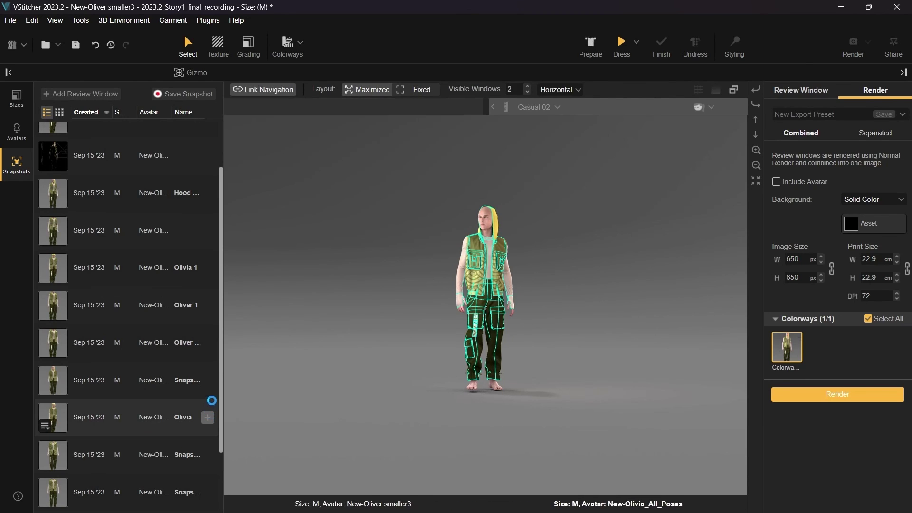
left_click(286, 369)
scroll(377, 275, "up", 6)
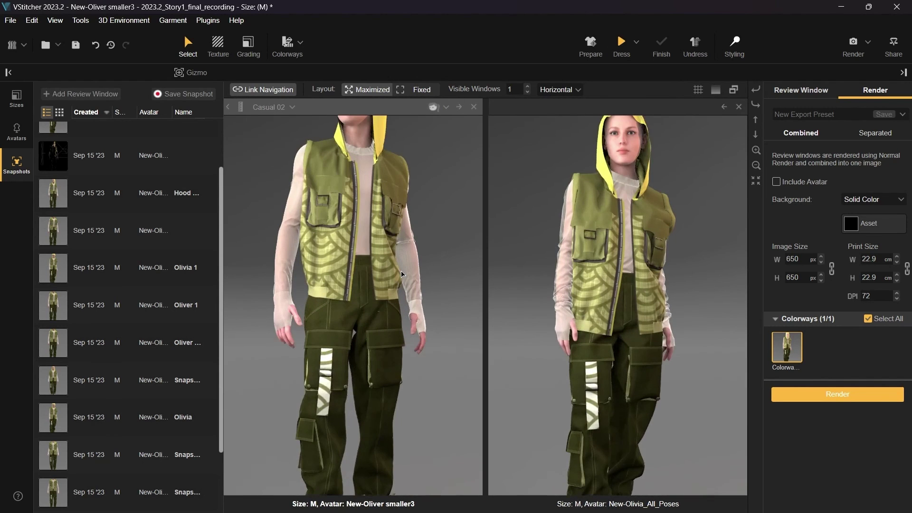
scroll(402, 274, "down", 5)
middle_click_drag(416, 257, 419, 334)
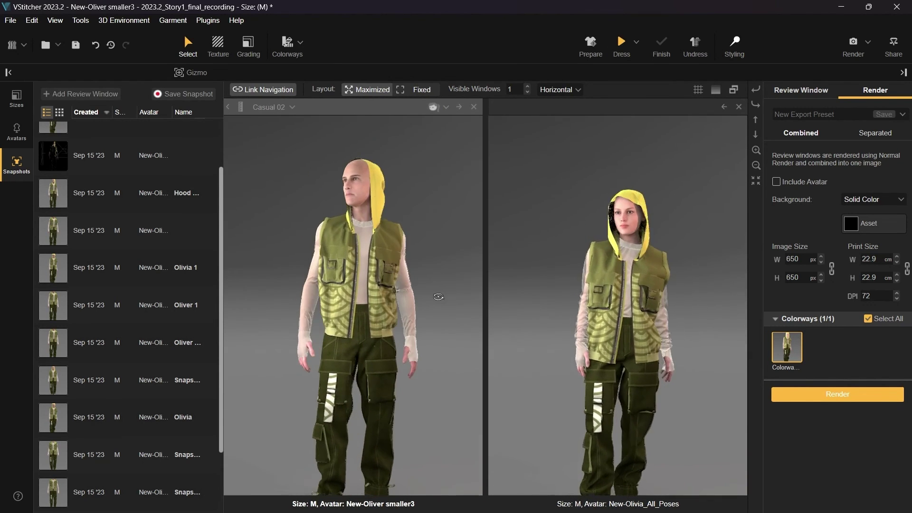